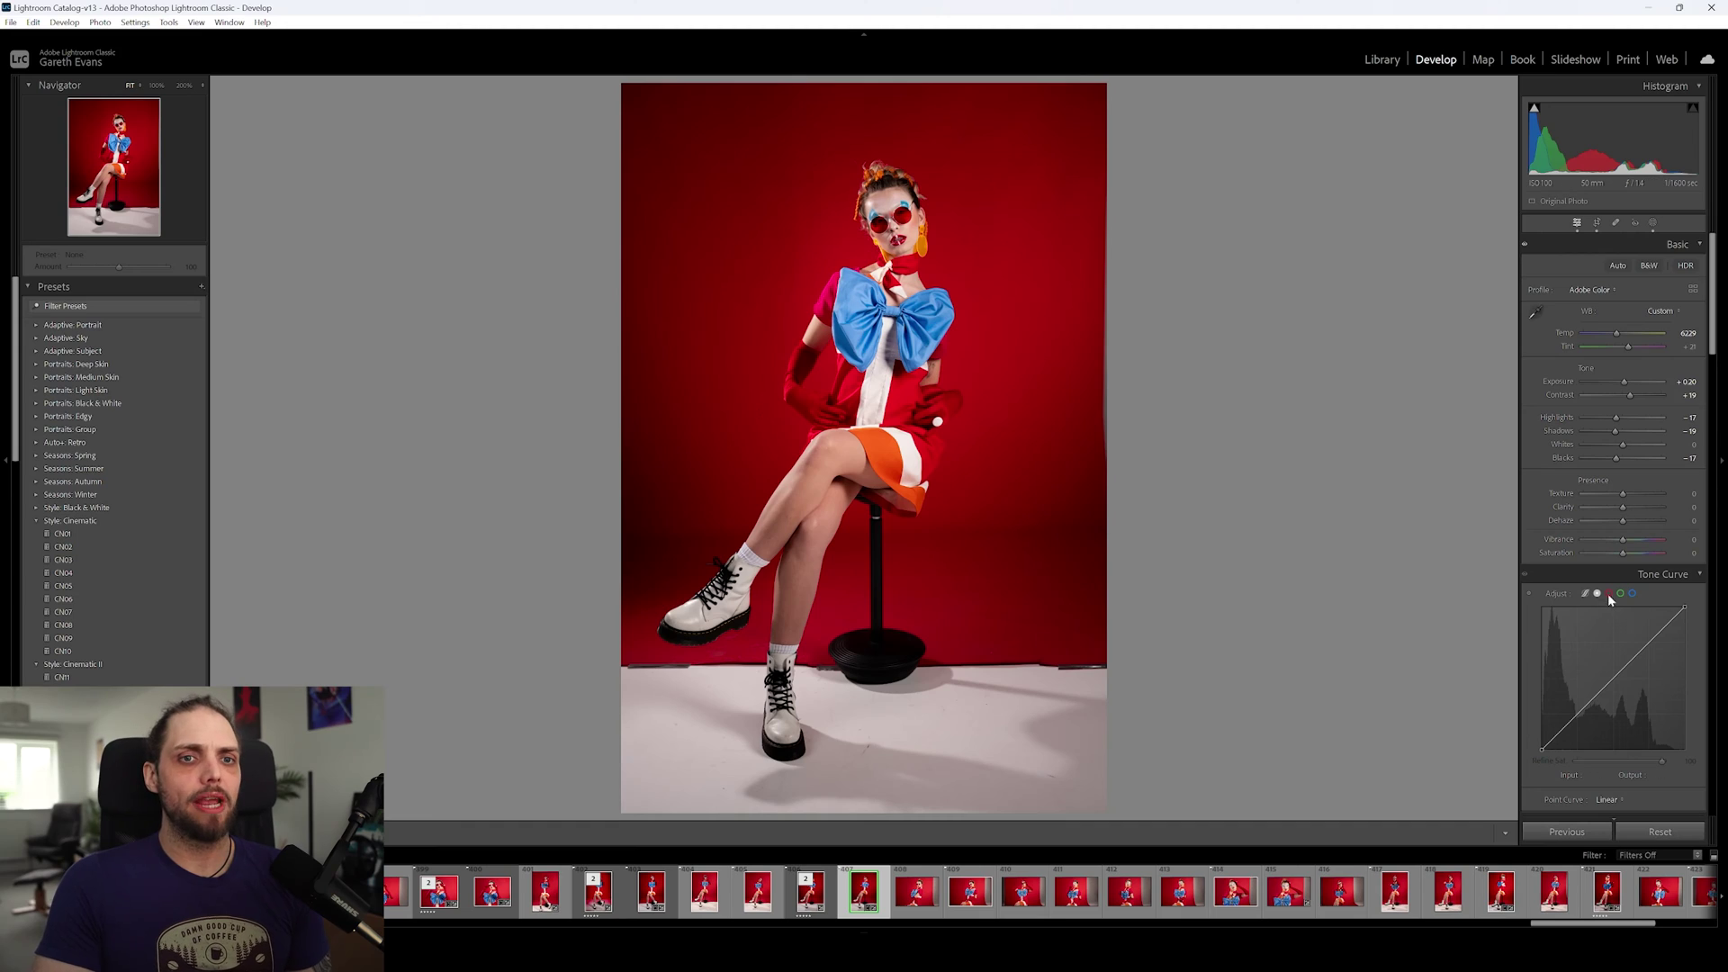
Try Saturation at +100 on the red studio portrait and return it to 0.
left_click_drag(1623, 553, 1674, 556)
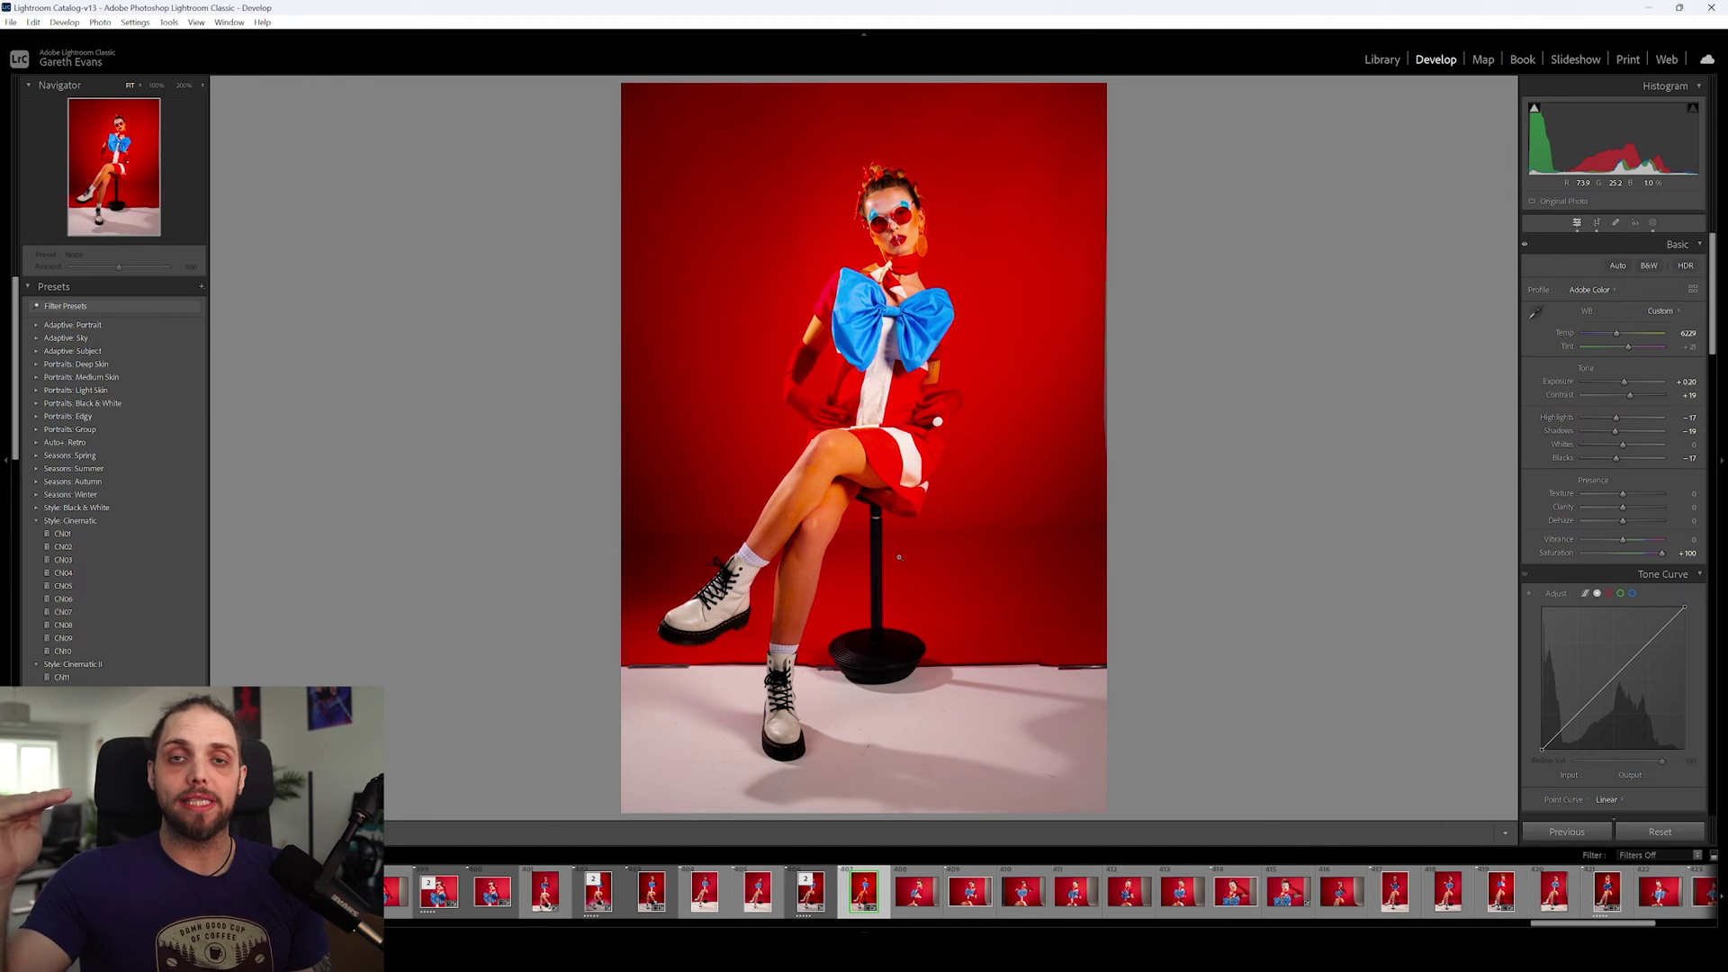
key("ctrl+z")
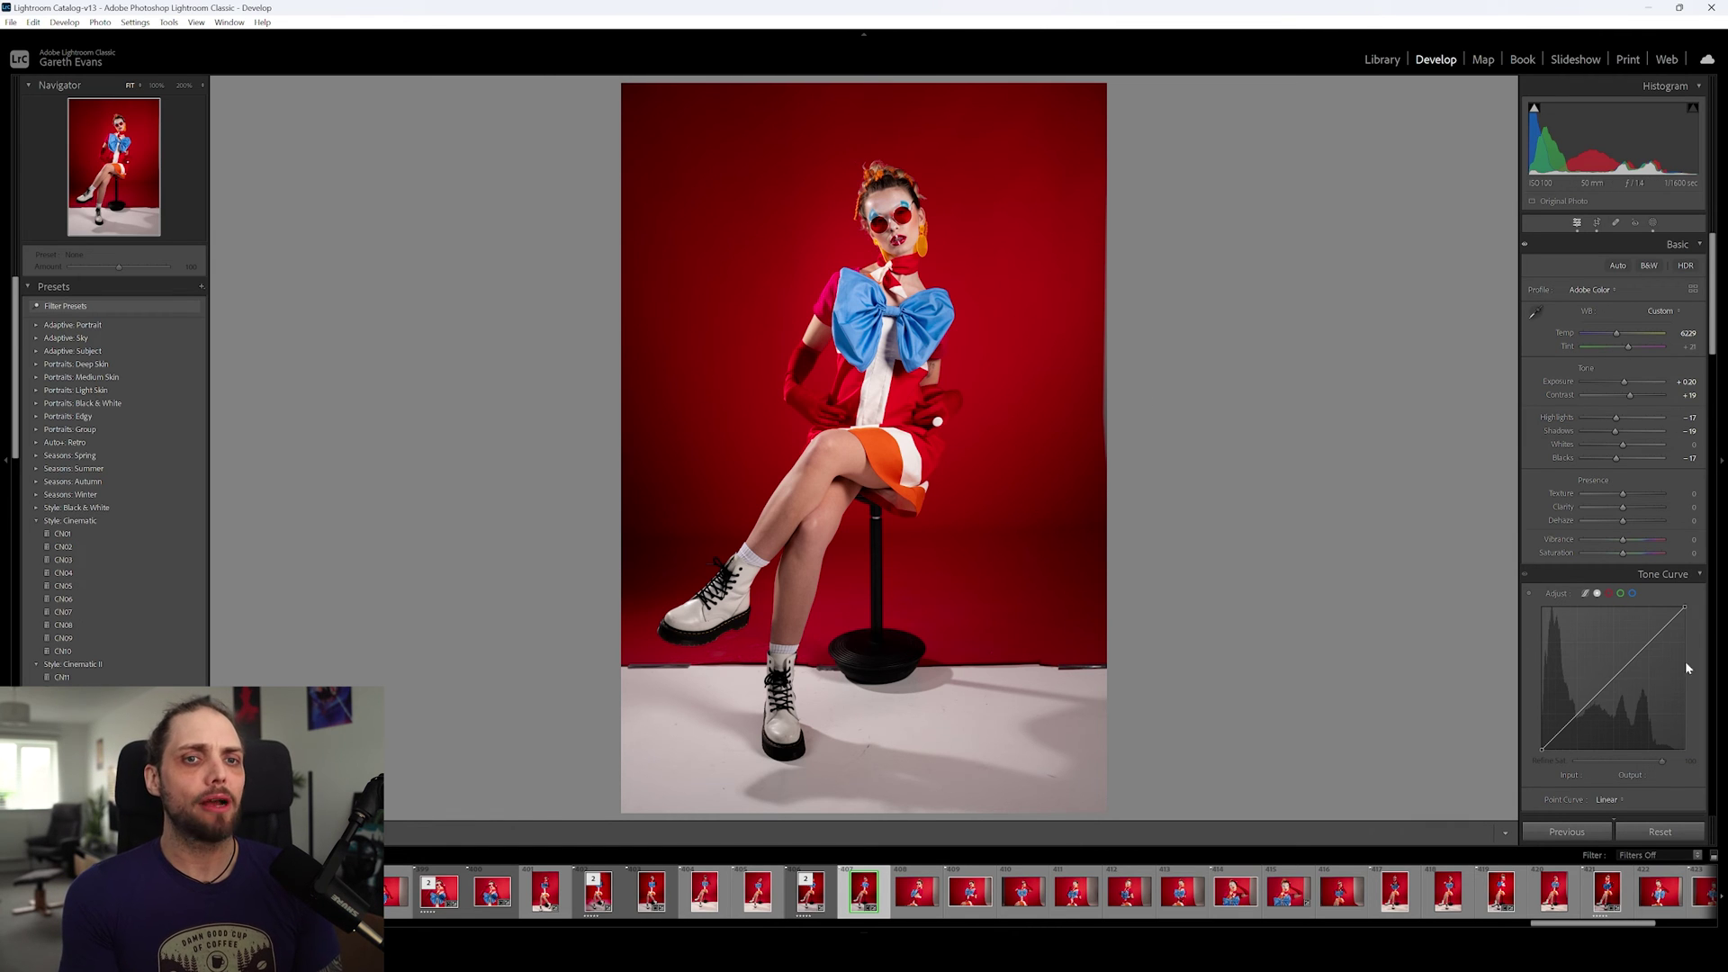
left_click_drag(1620, 552, 1665, 558)
double_click(1662, 553)
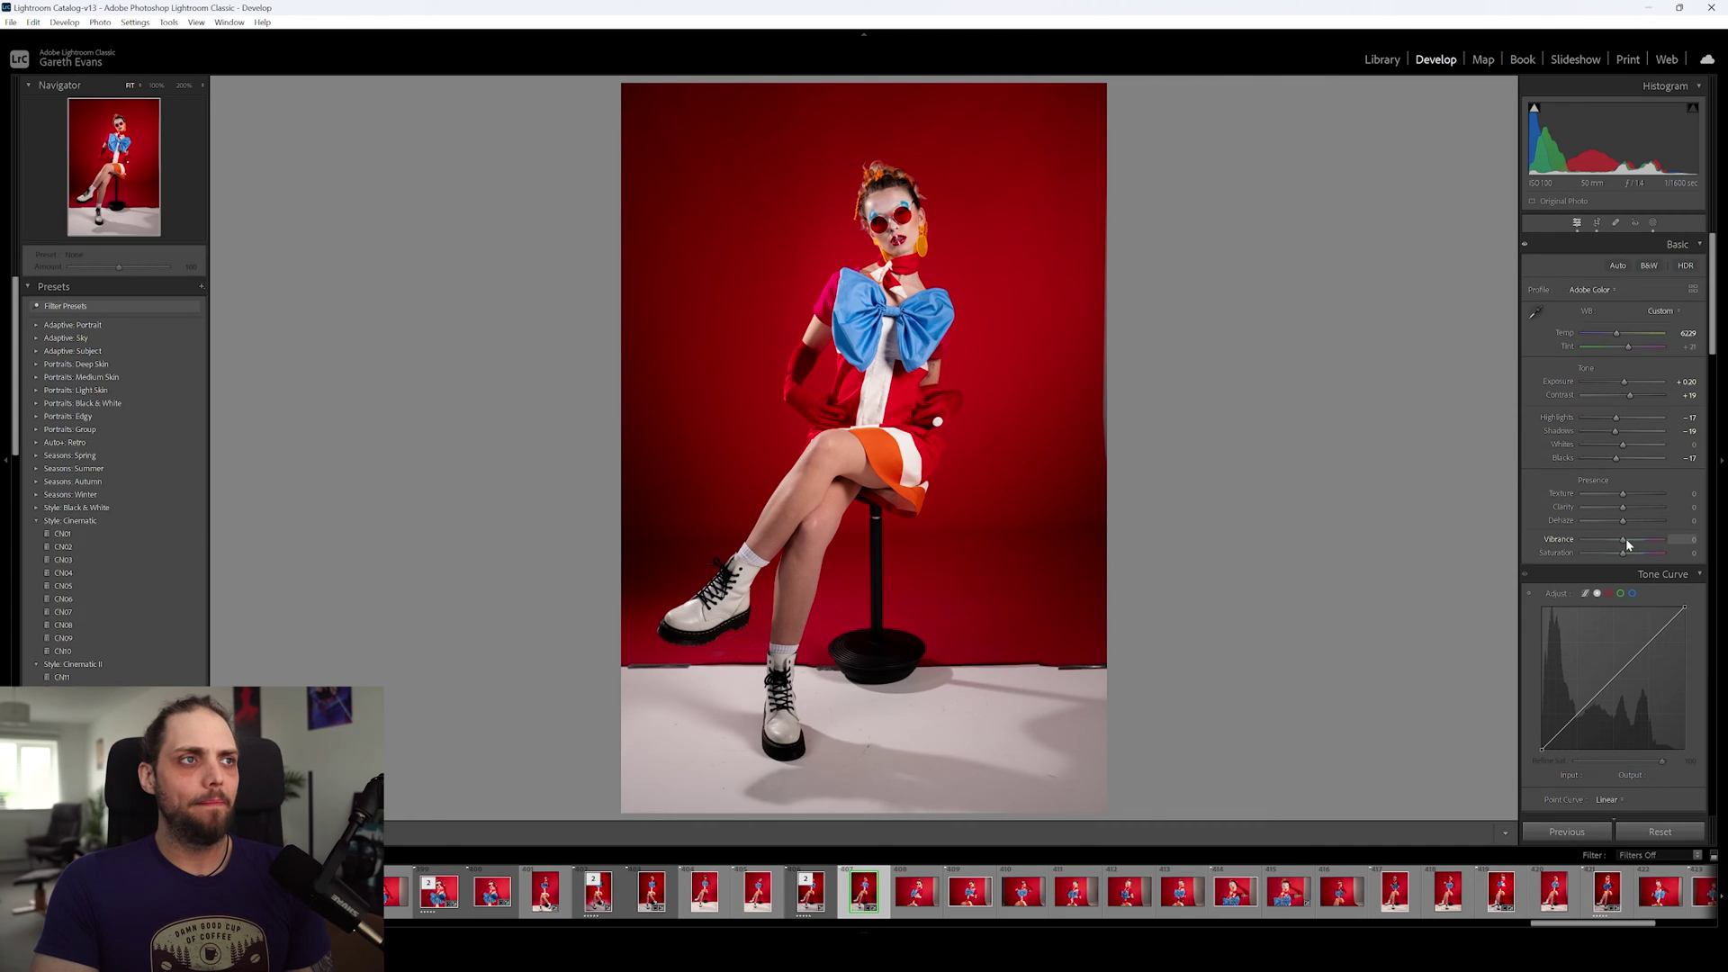
Try Vibrance and Saturation in turn at +100 on the studio portrait, resetting each to 0.
left_click_drag(1631, 538, 1681, 538)
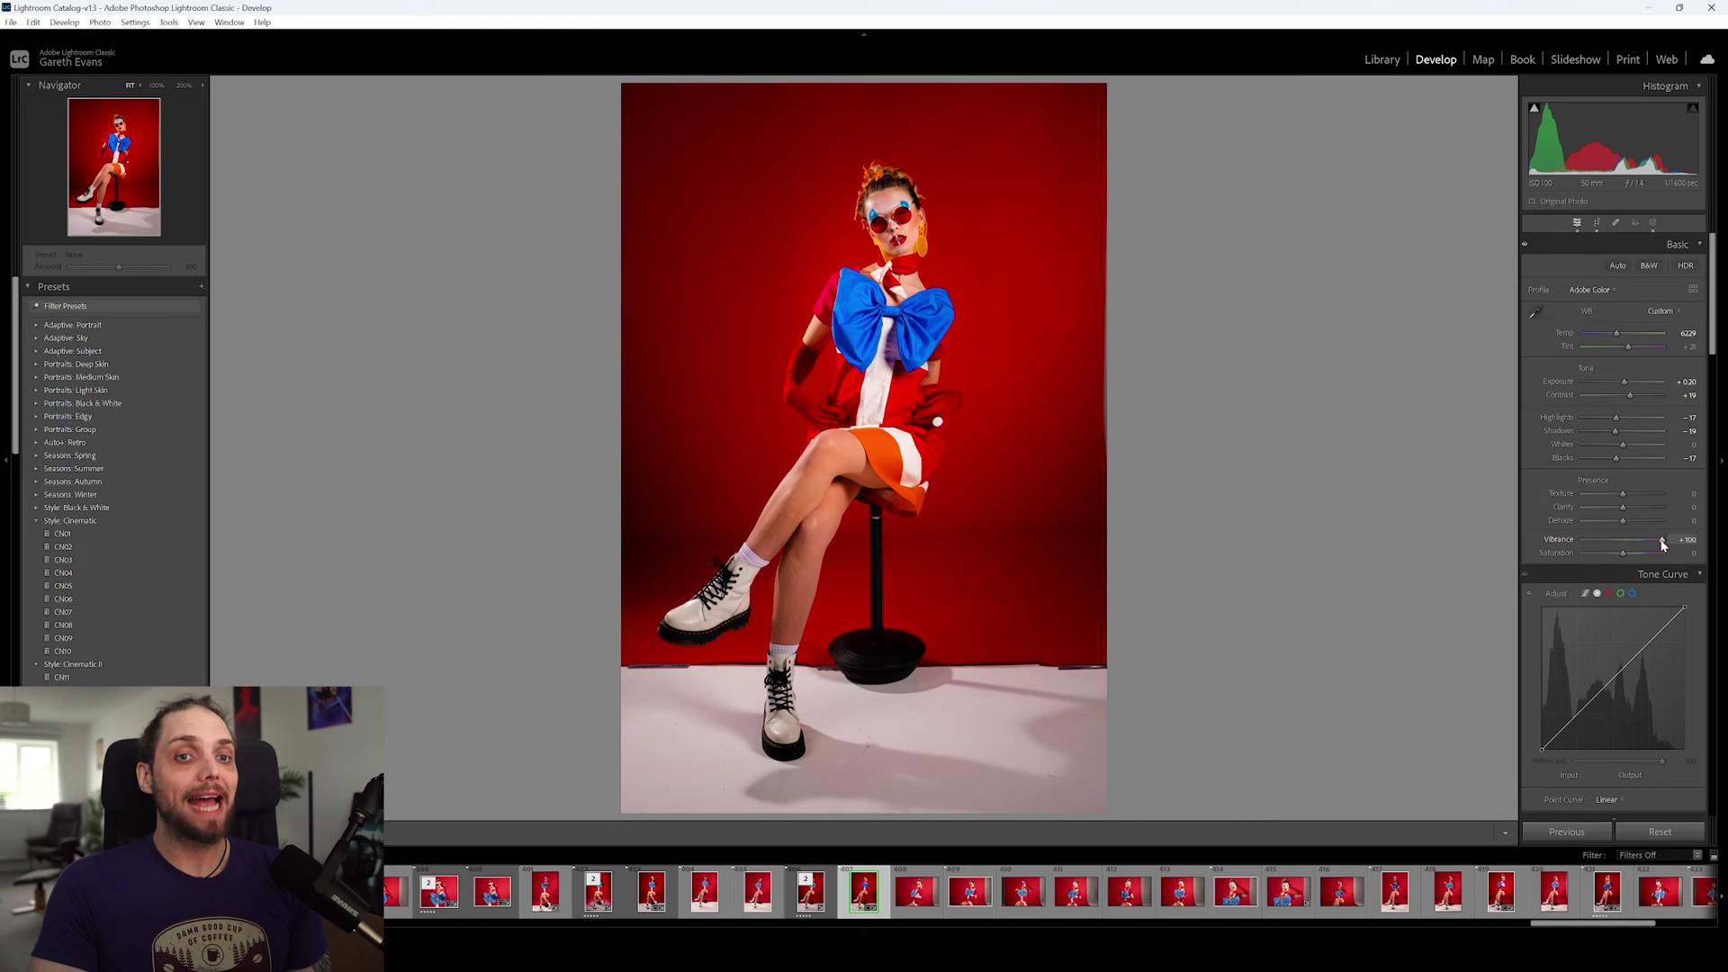
left_click_drag(1621, 553, 1663, 552)
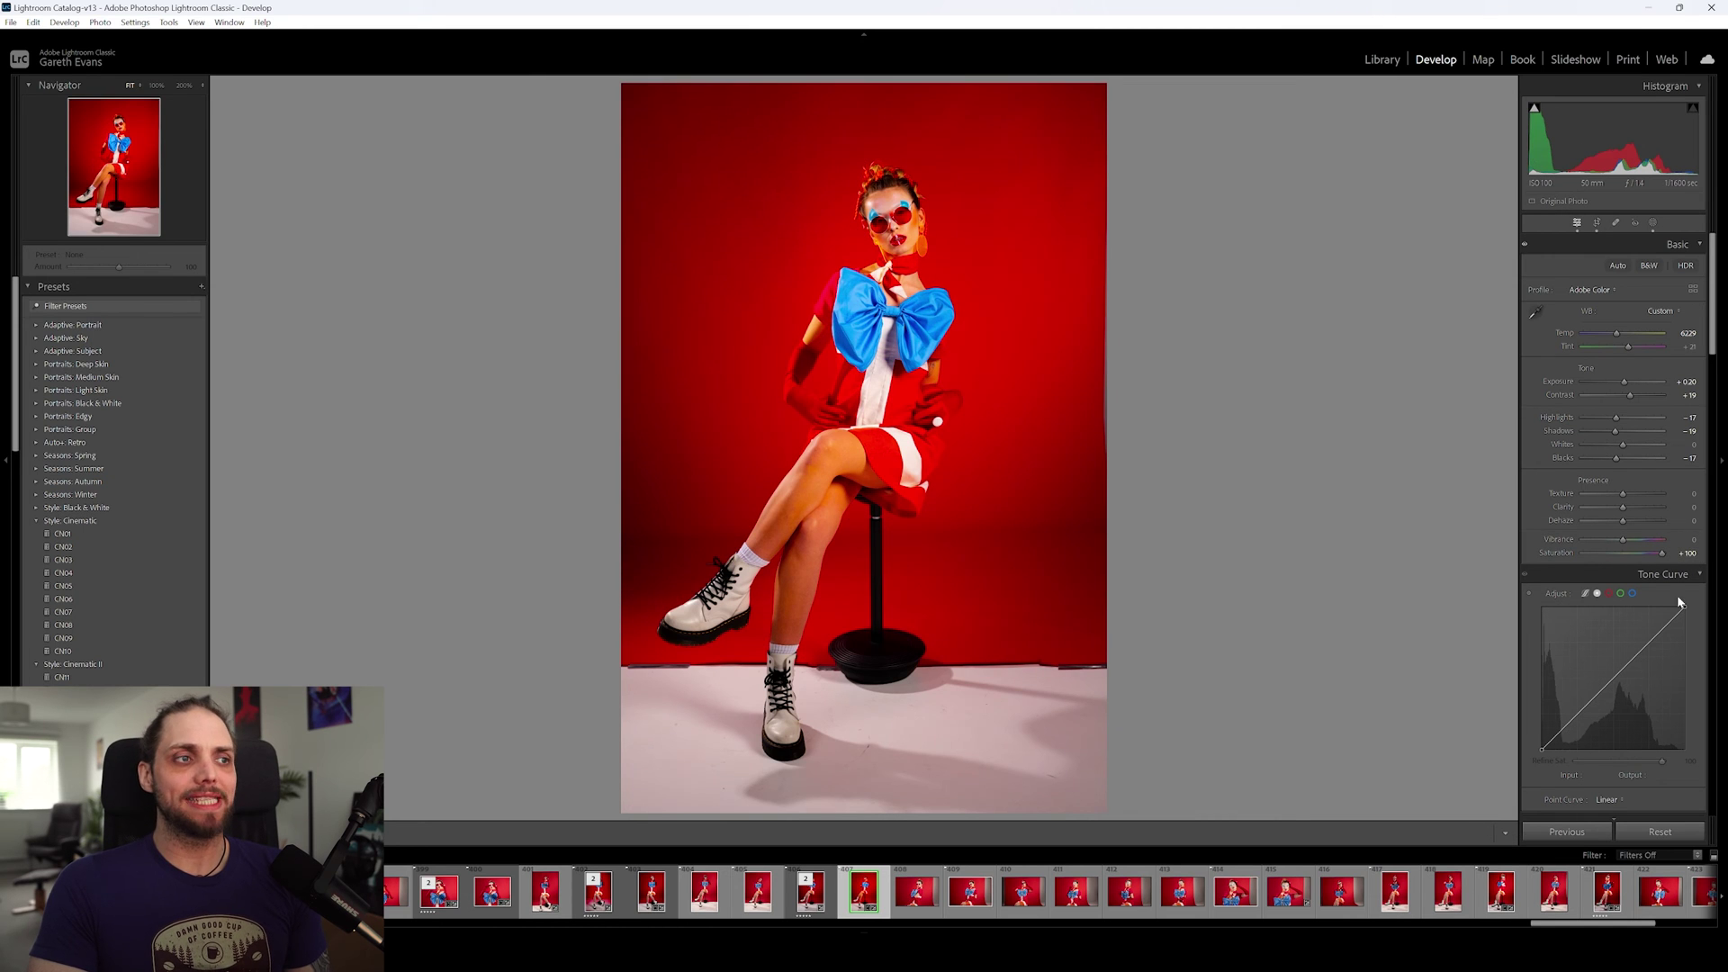
double_click(1663, 553)
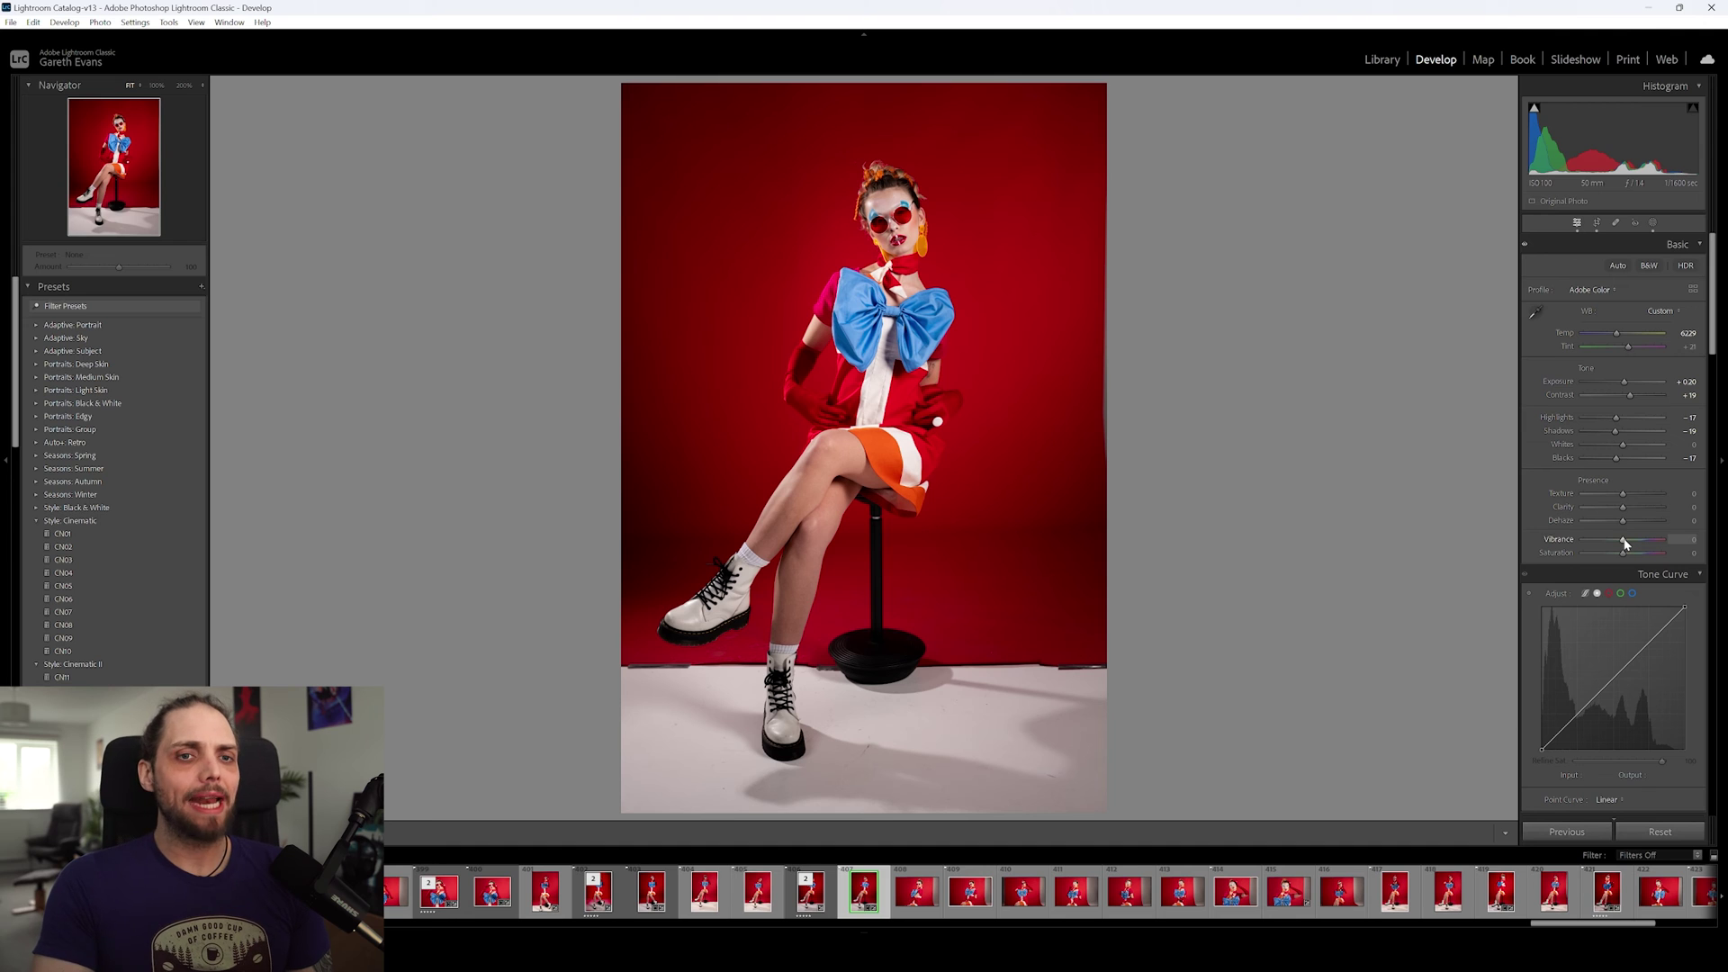
left_click_drag(1623, 553, 1665, 552)
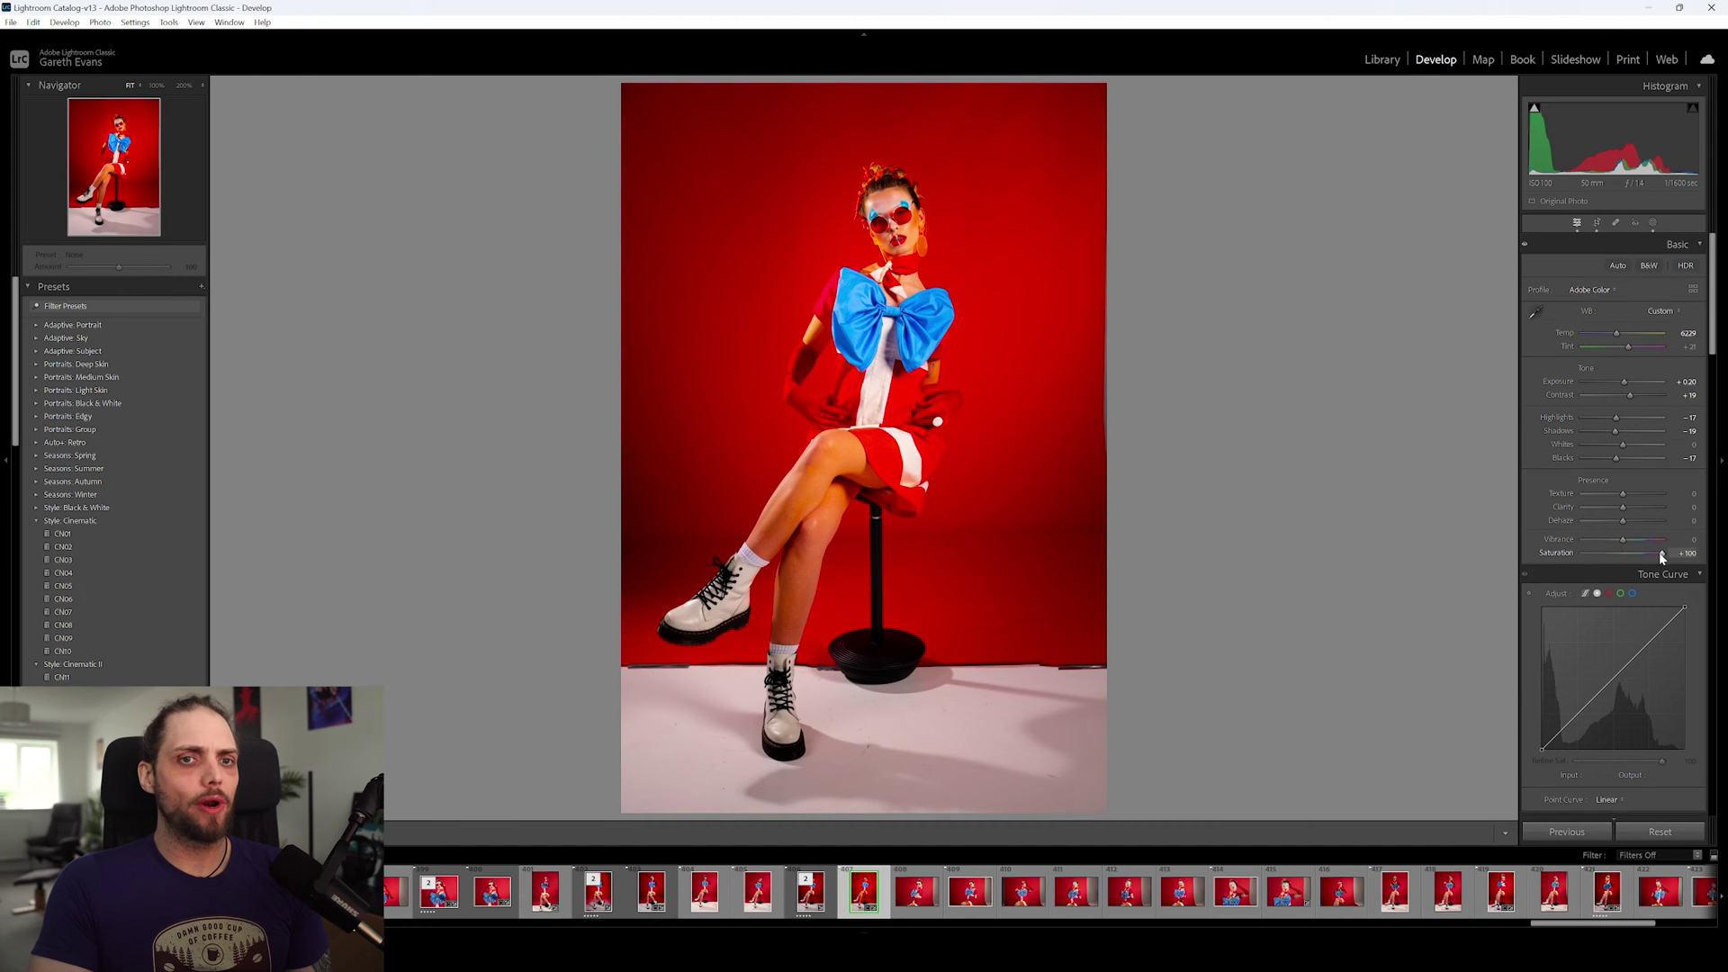
double_click(1662, 553)
Set Vibrance to +100 on the studio portrait and compare it with the neighbouring copy that uses +100 Saturation.
left_click_drag(1623, 539, 1663, 540)
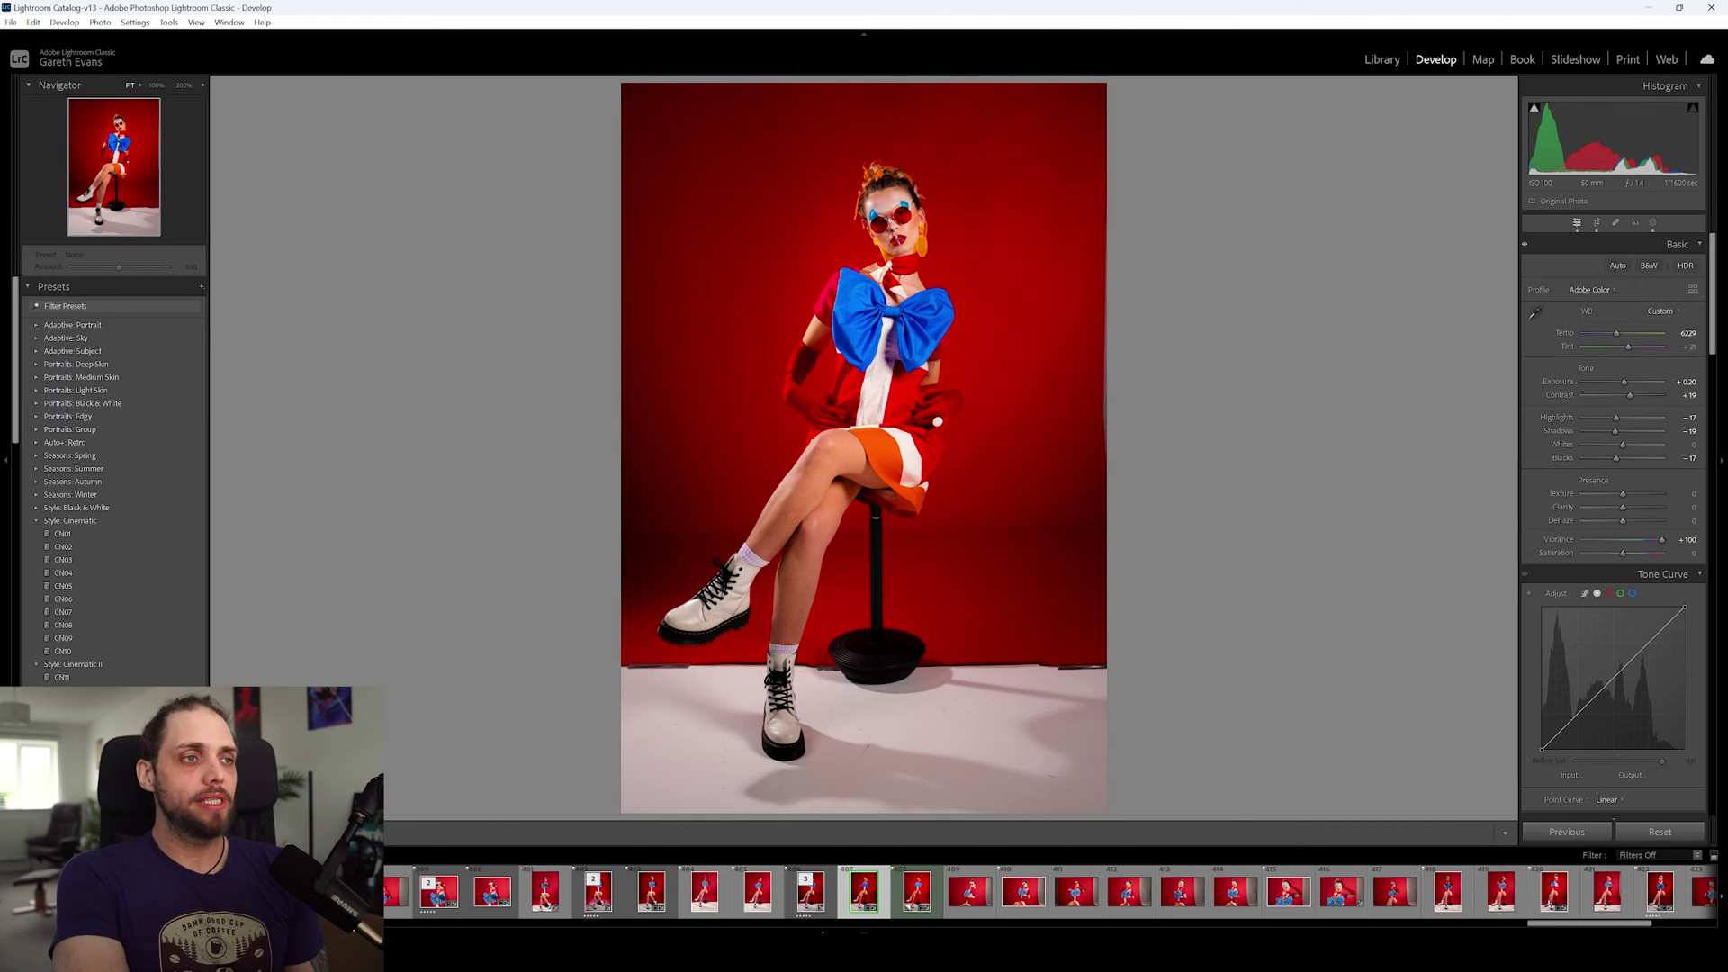
key("Right")
key("Left")
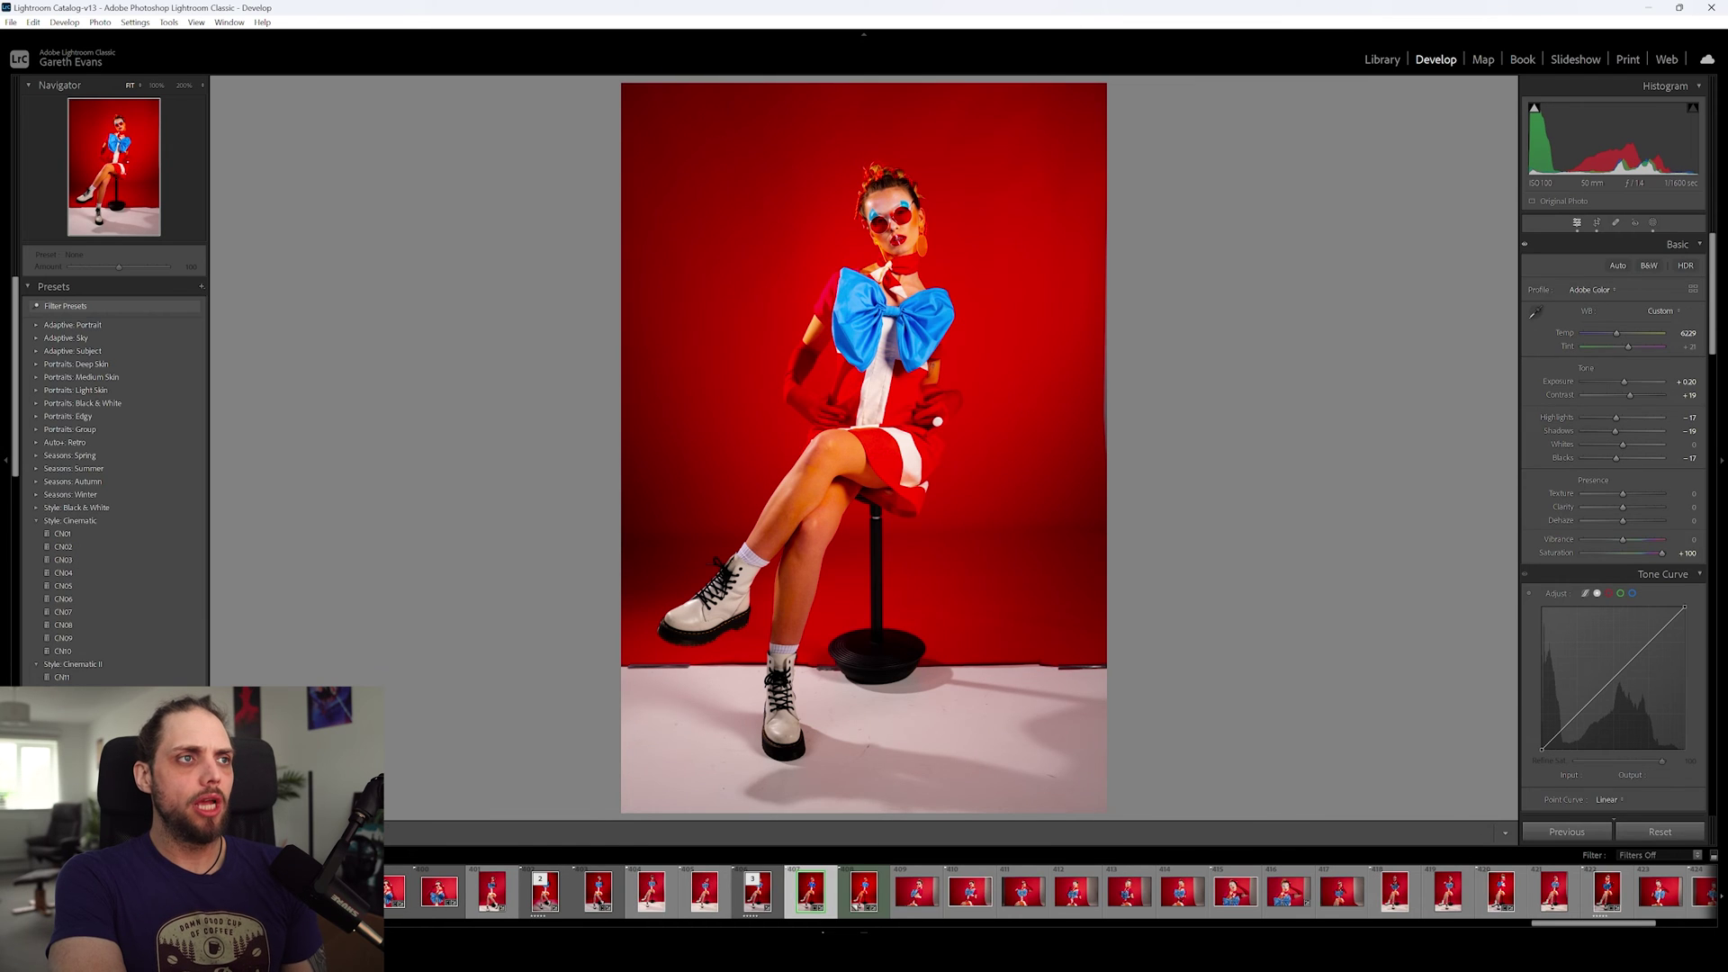
key("Right")
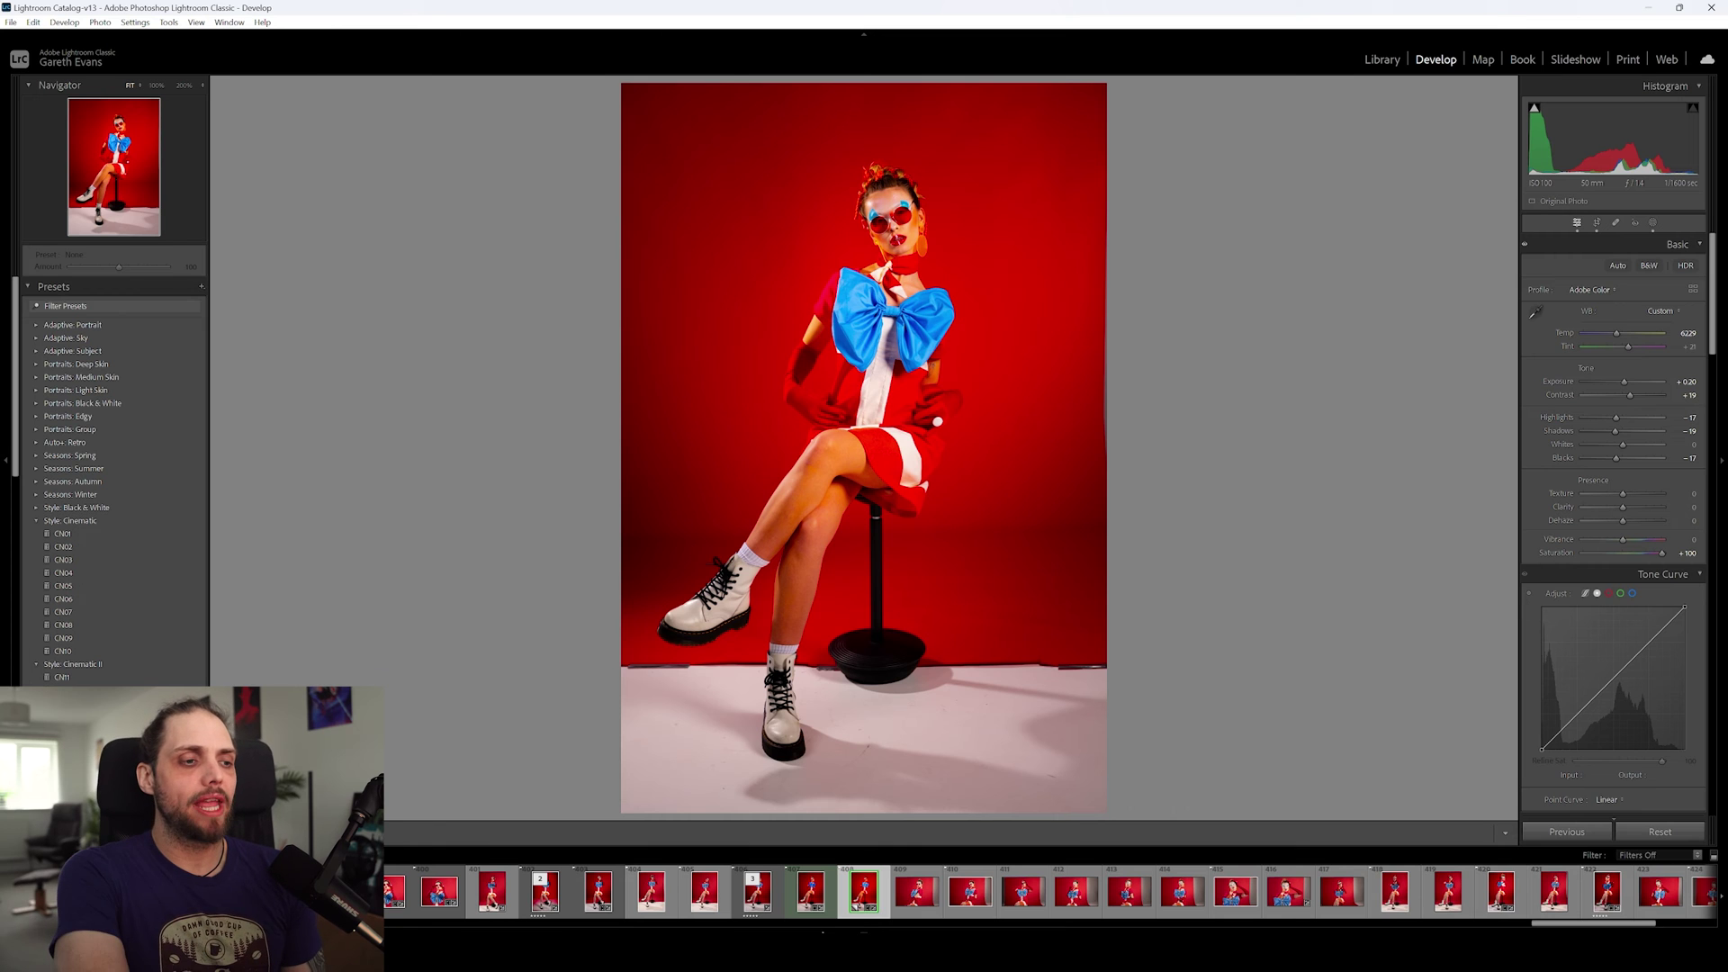
key("Left")
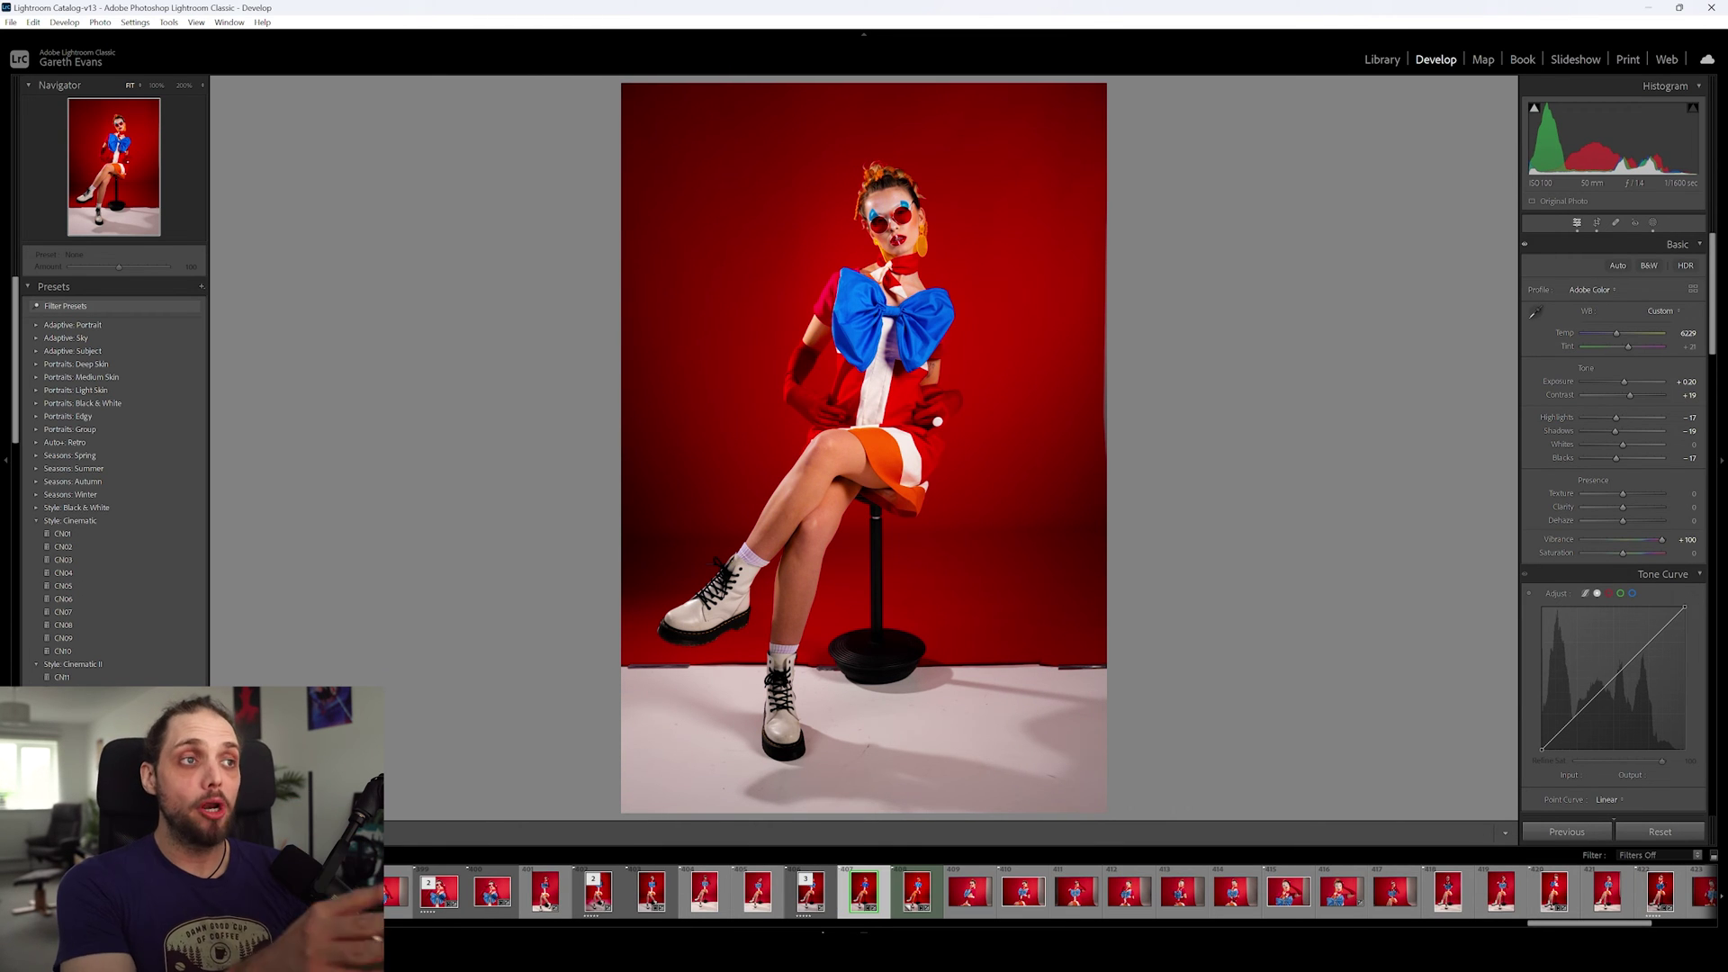
key("Right")
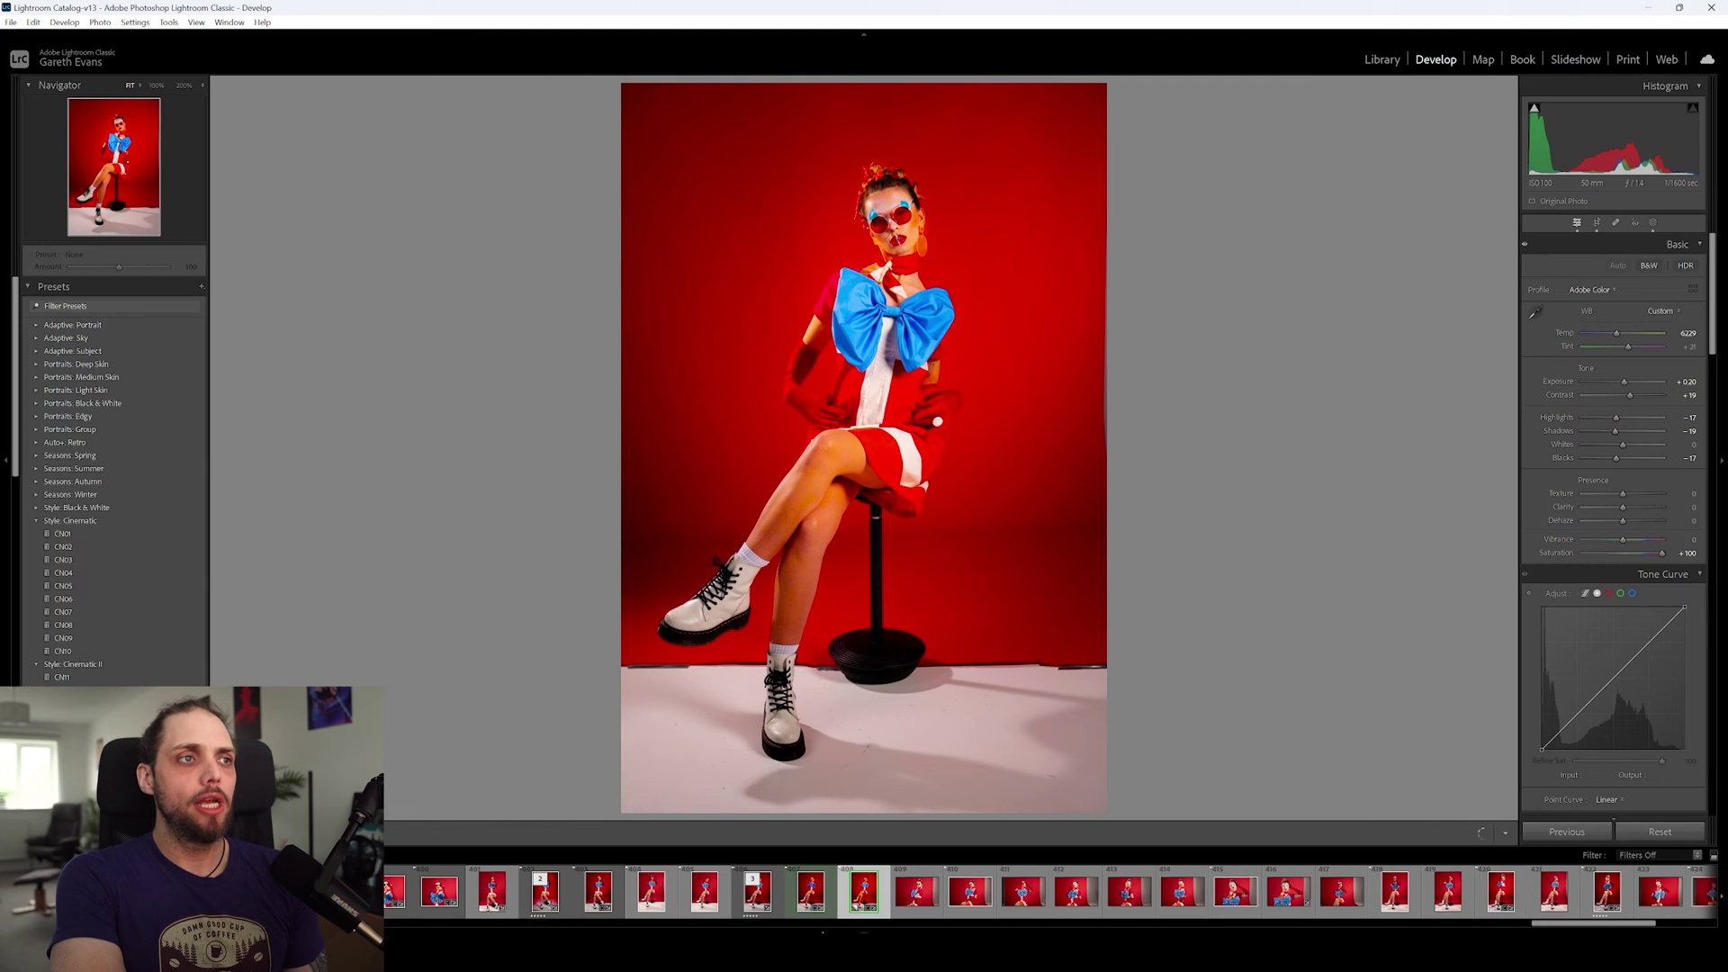
key("Left")
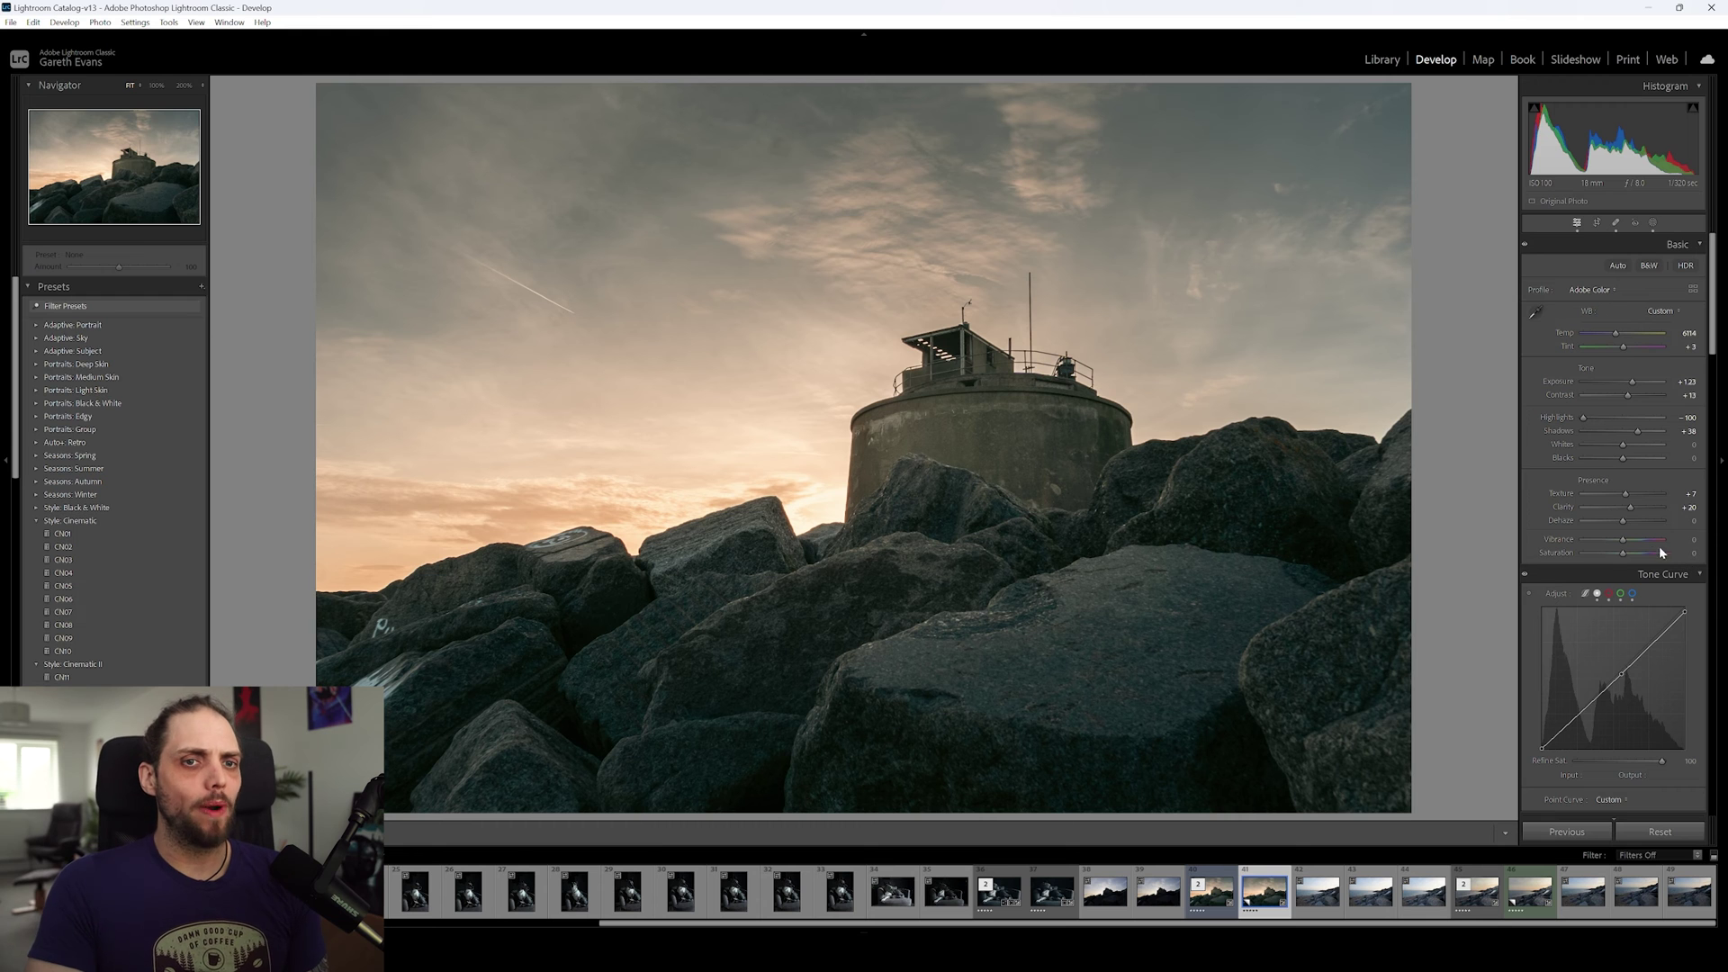
Try Vibrance at about +78 and at +100 on the coastal fort photo, resetting it after each.
left_click_drag(1640, 553, 1680, 556)
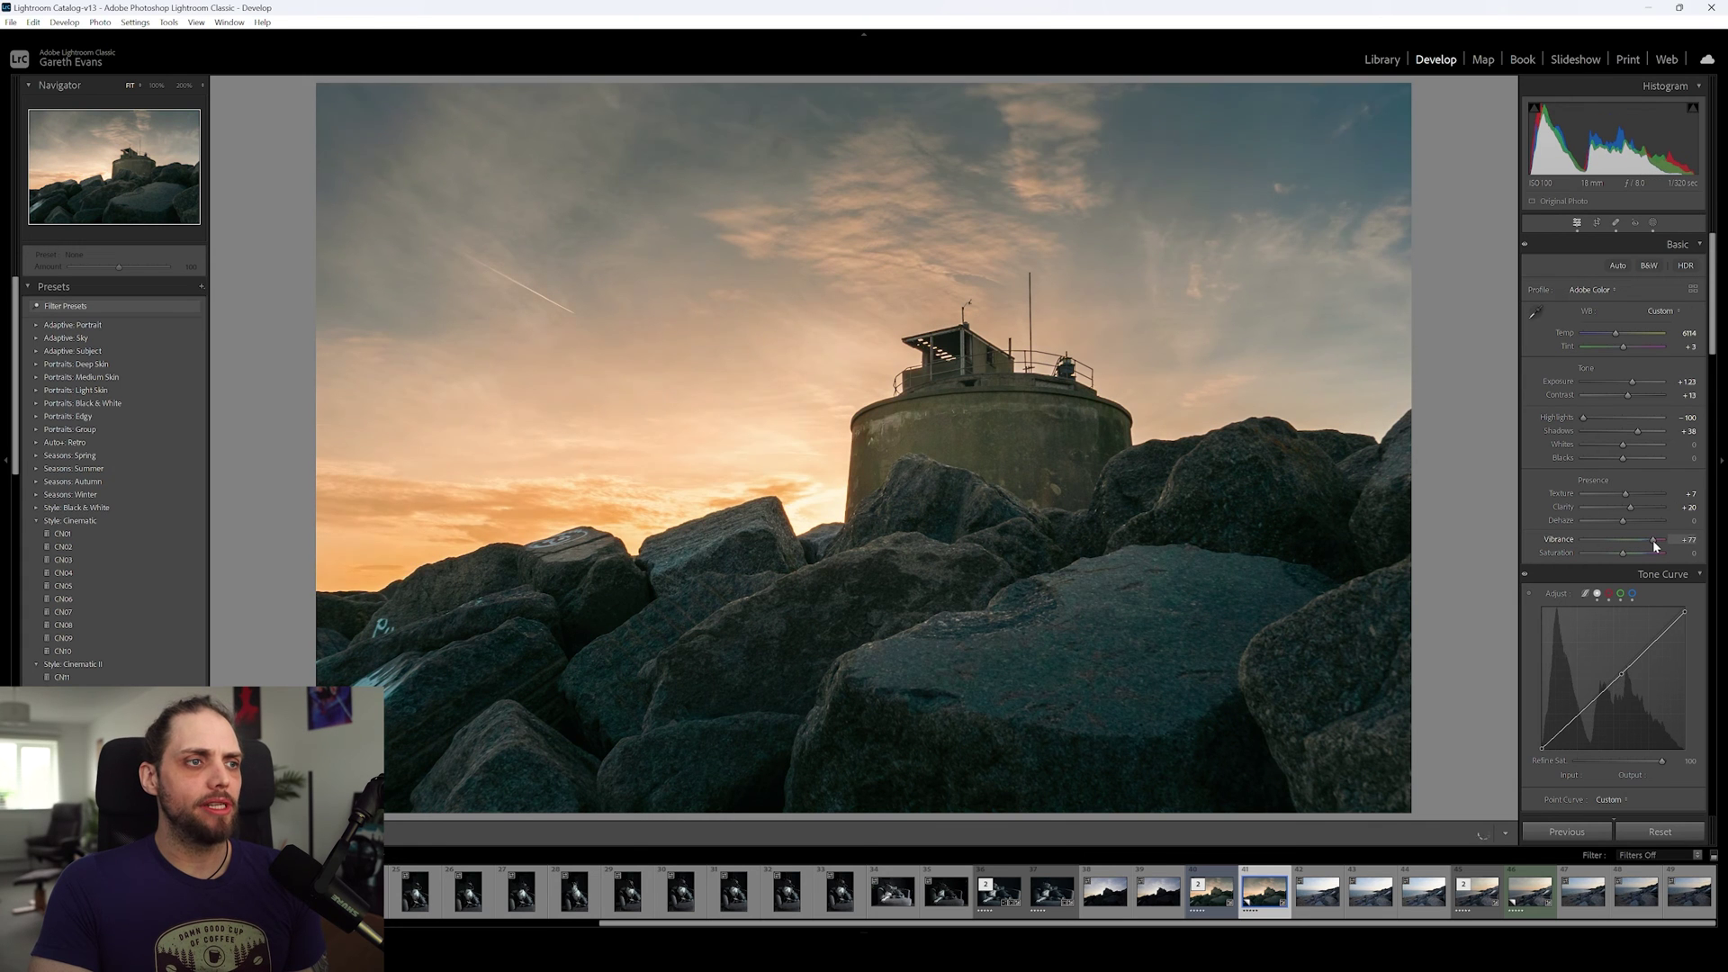
left_click_drag(1654, 541, 1655, 540)
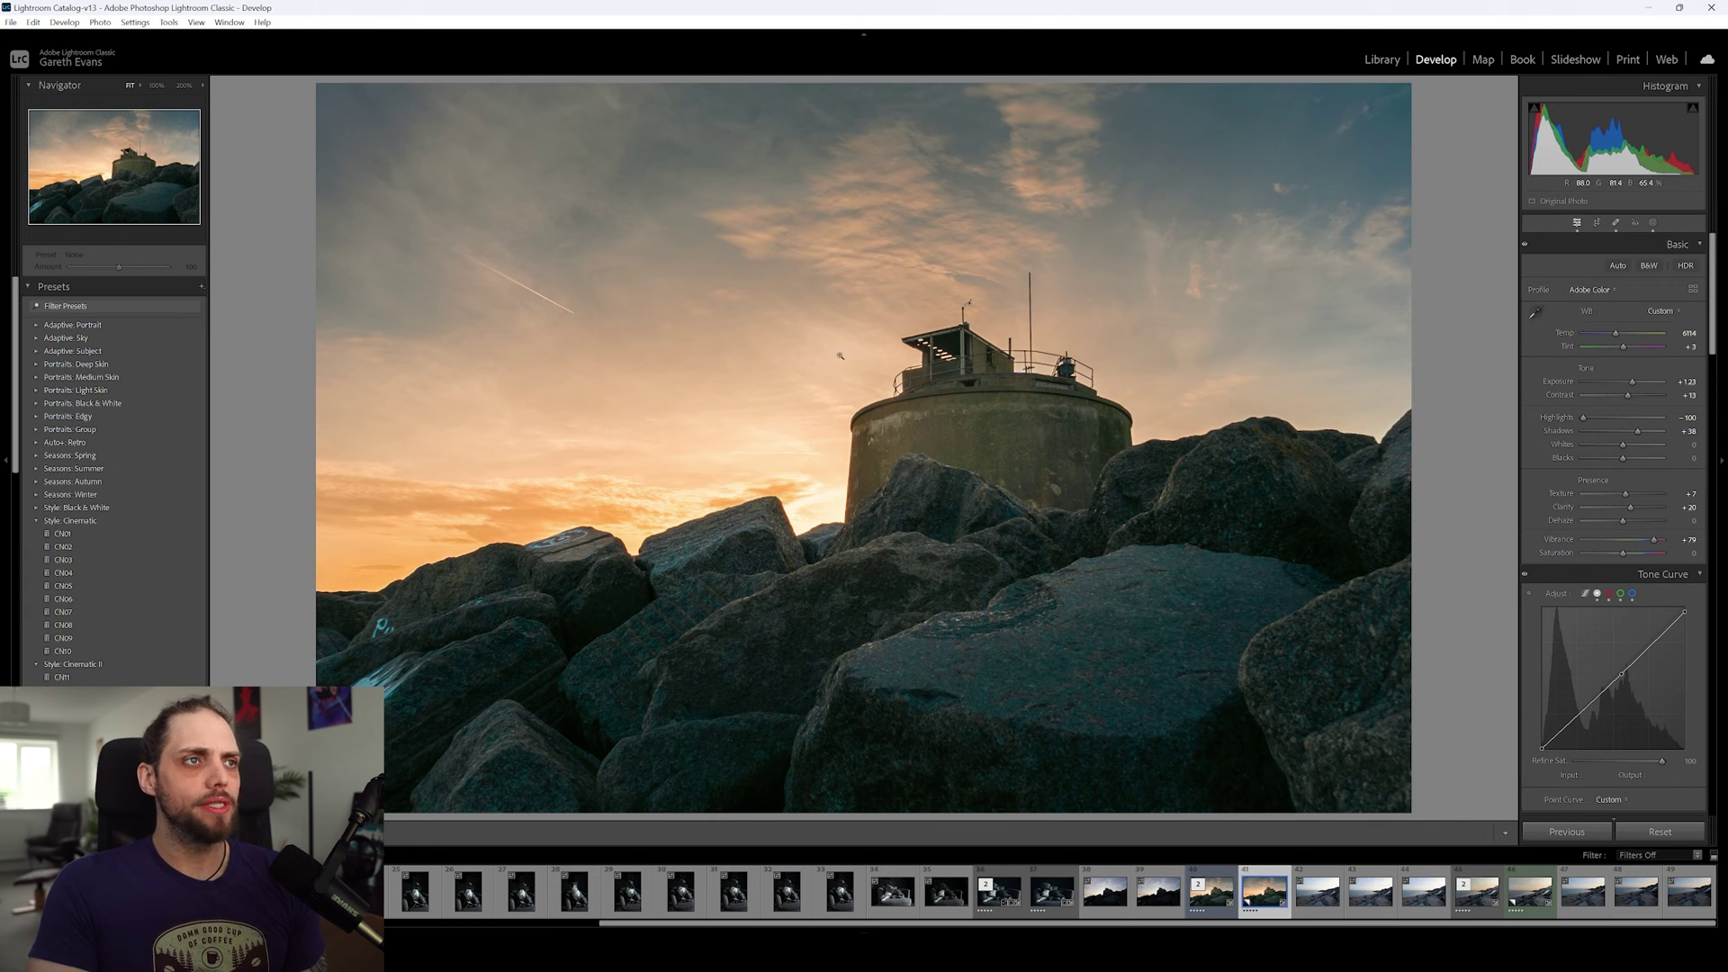
double_click(1654, 539)
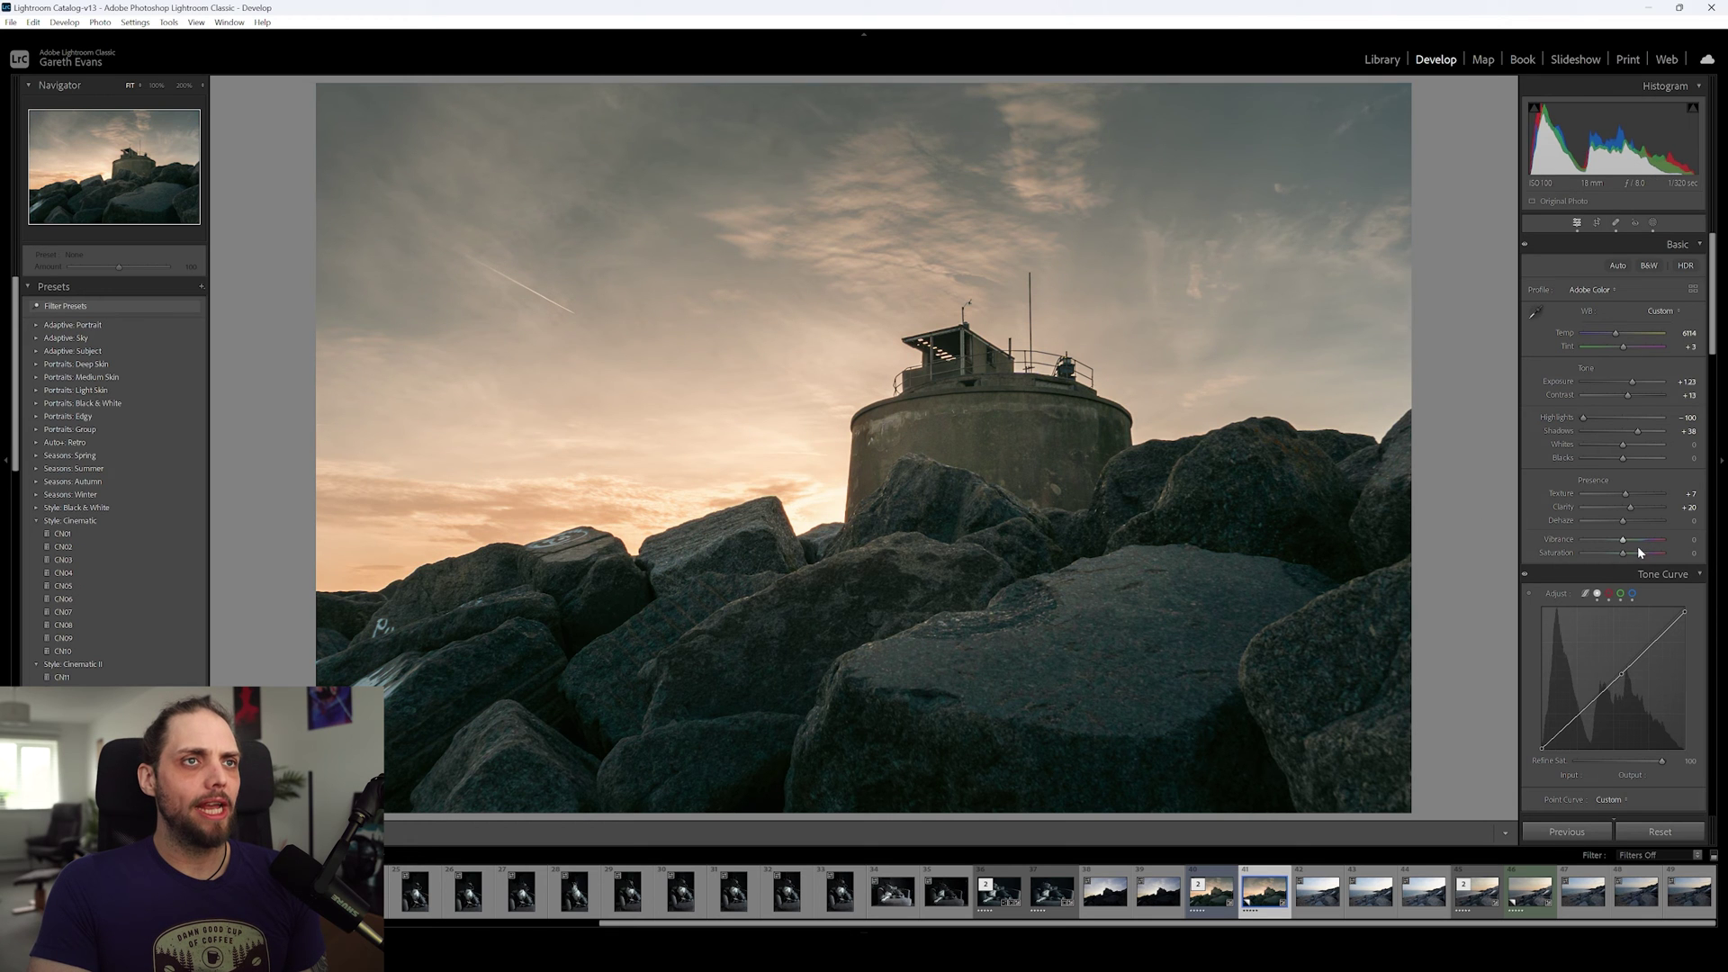
left_click_drag(1623, 553, 1671, 544)
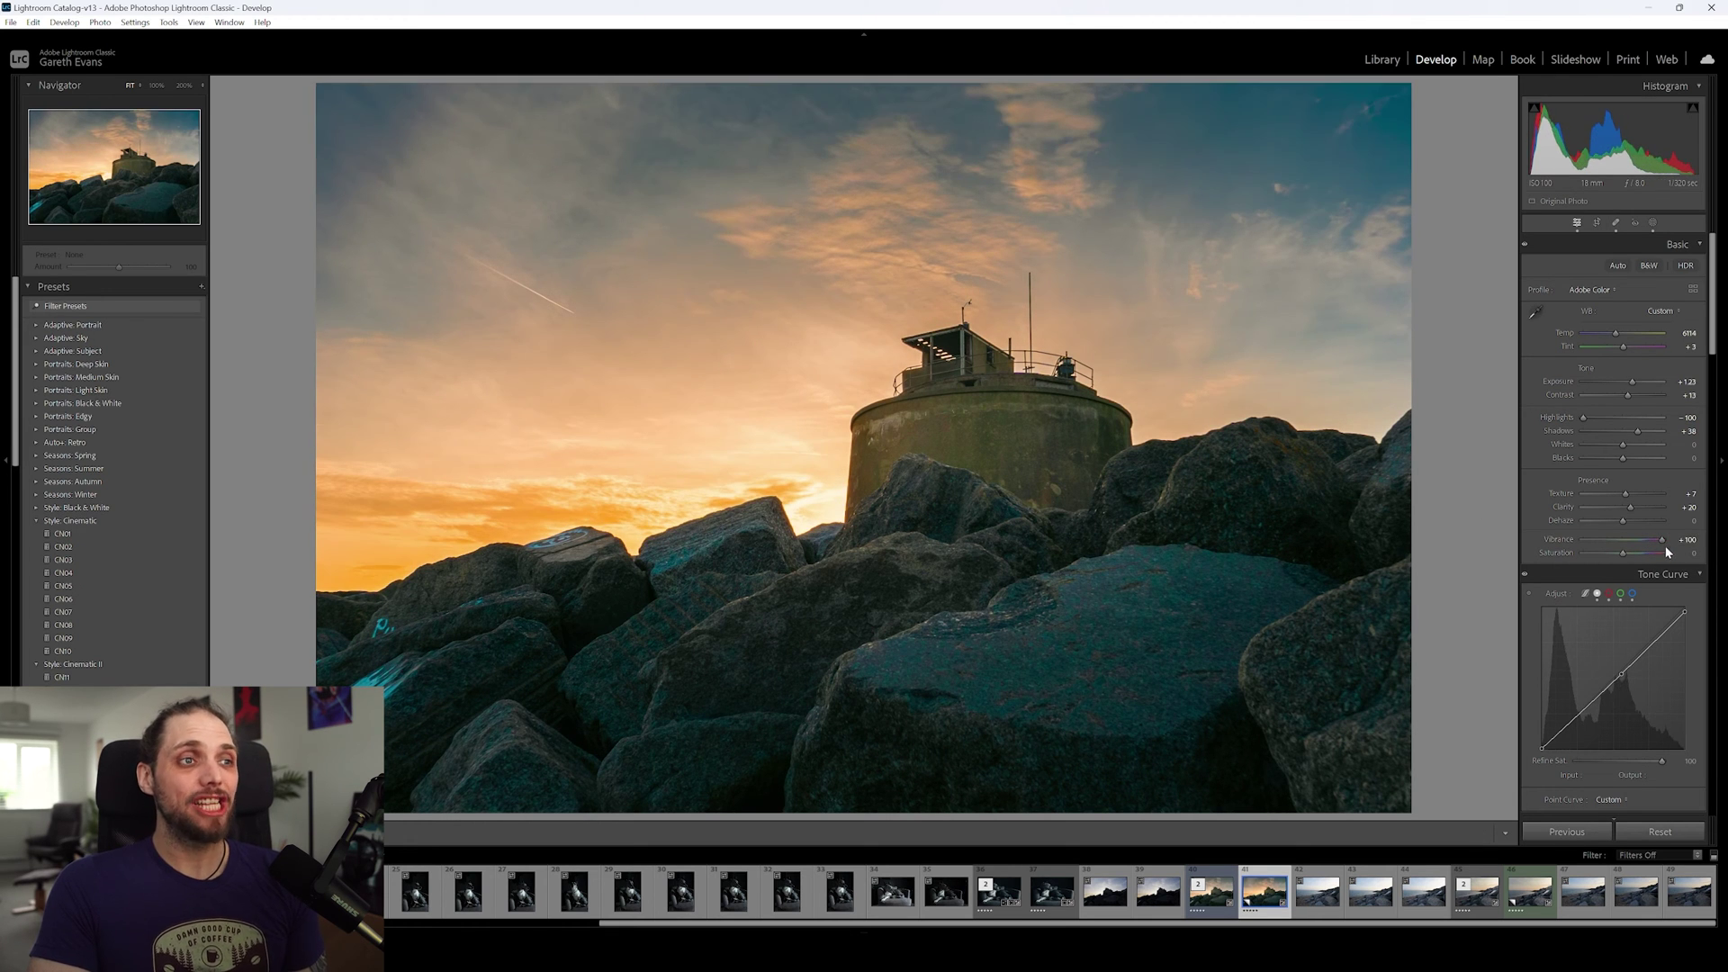
double_click(1662, 541)
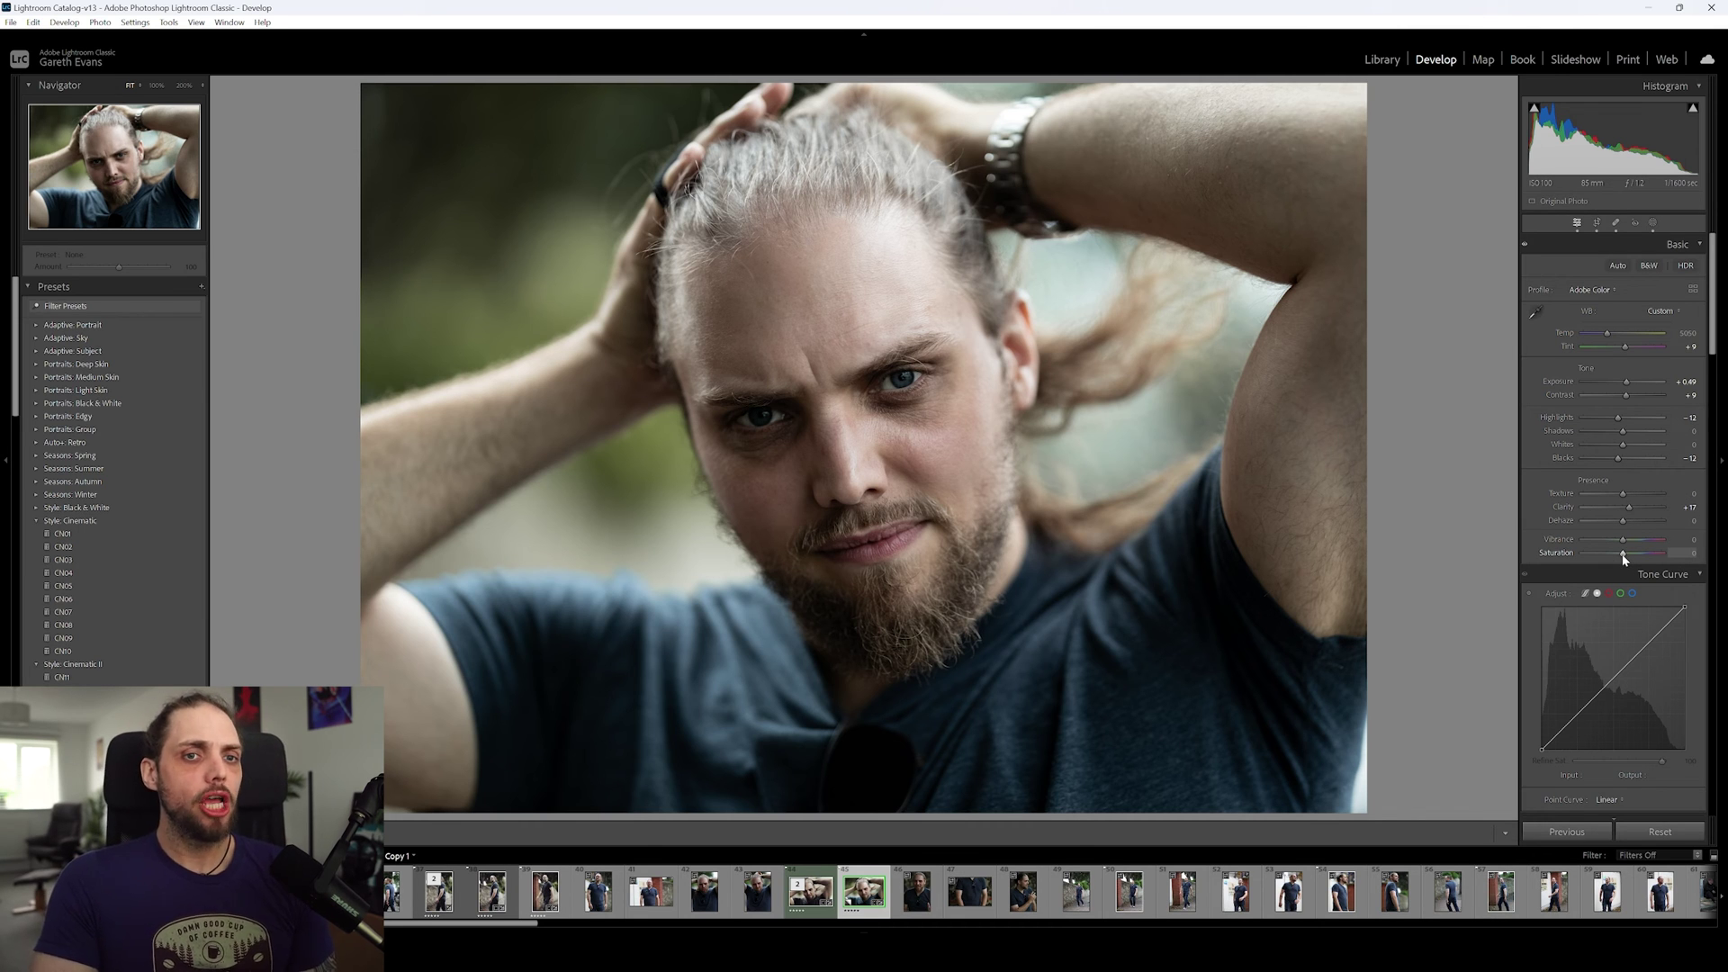
Set Saturation to about +15 and Vibrance to +27 on the close-up portrait of the bearded man.
left_click_drag(1625, 559, 1630, 559)
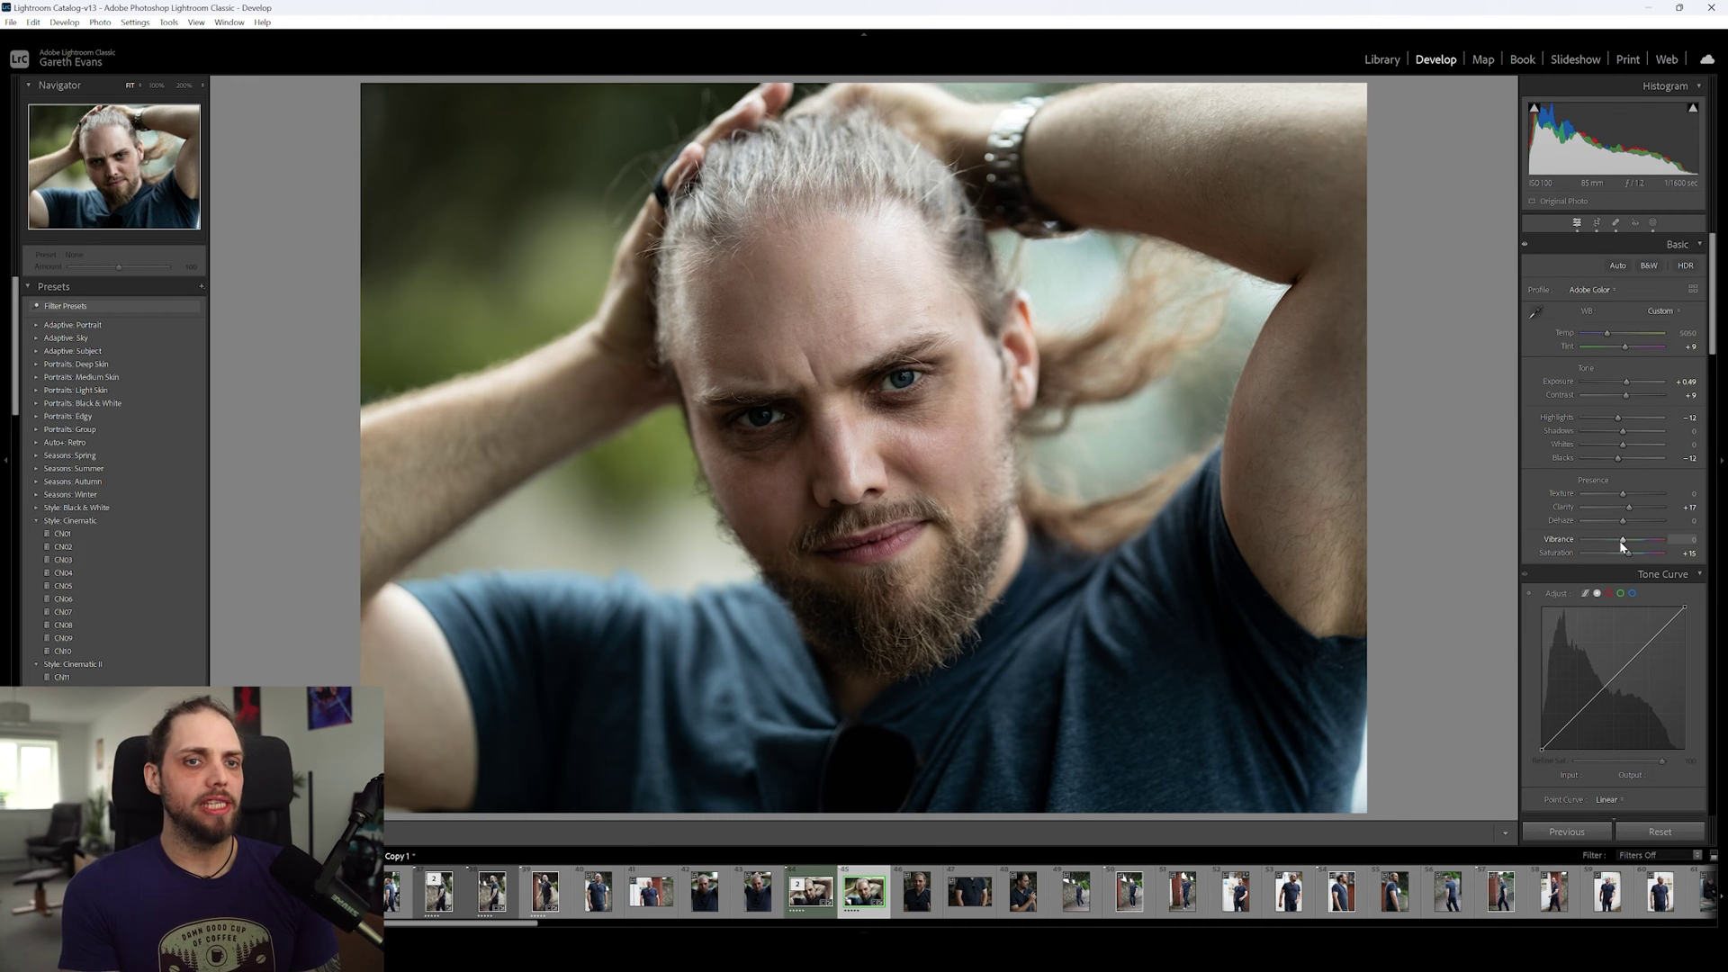
mouse_move(1623, 539)
left_mouse_down()
mouse_move(1660, 539)
mouse_move(1634, 540)
left_mouse_up()
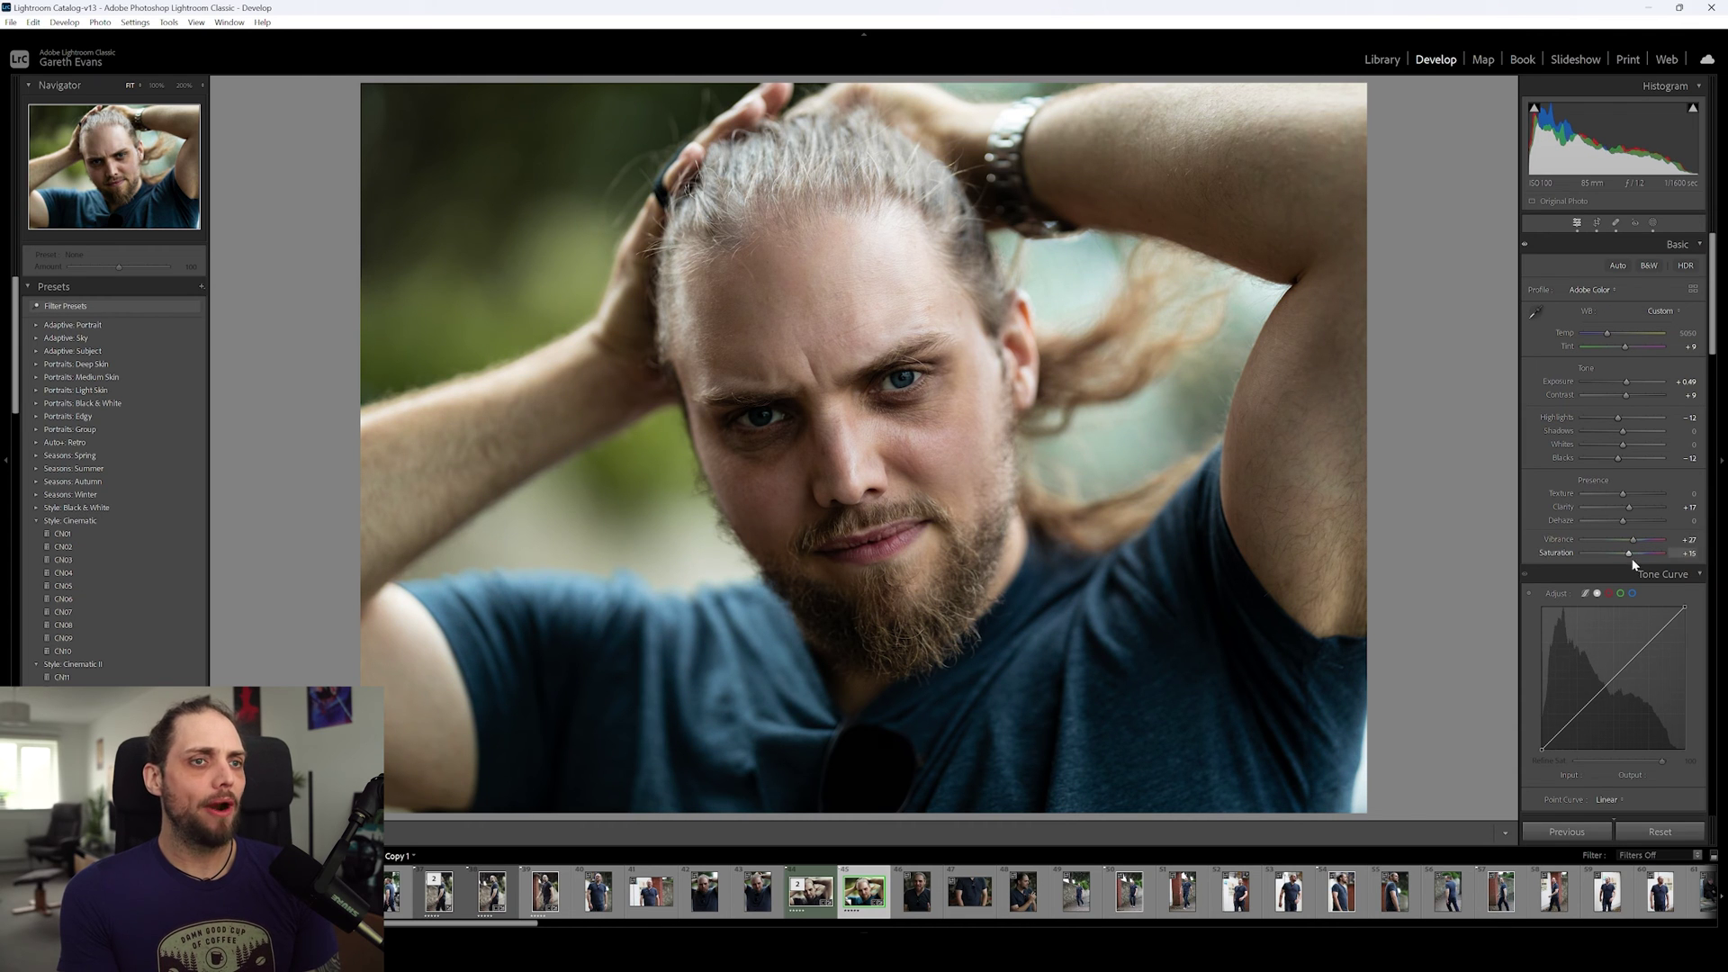
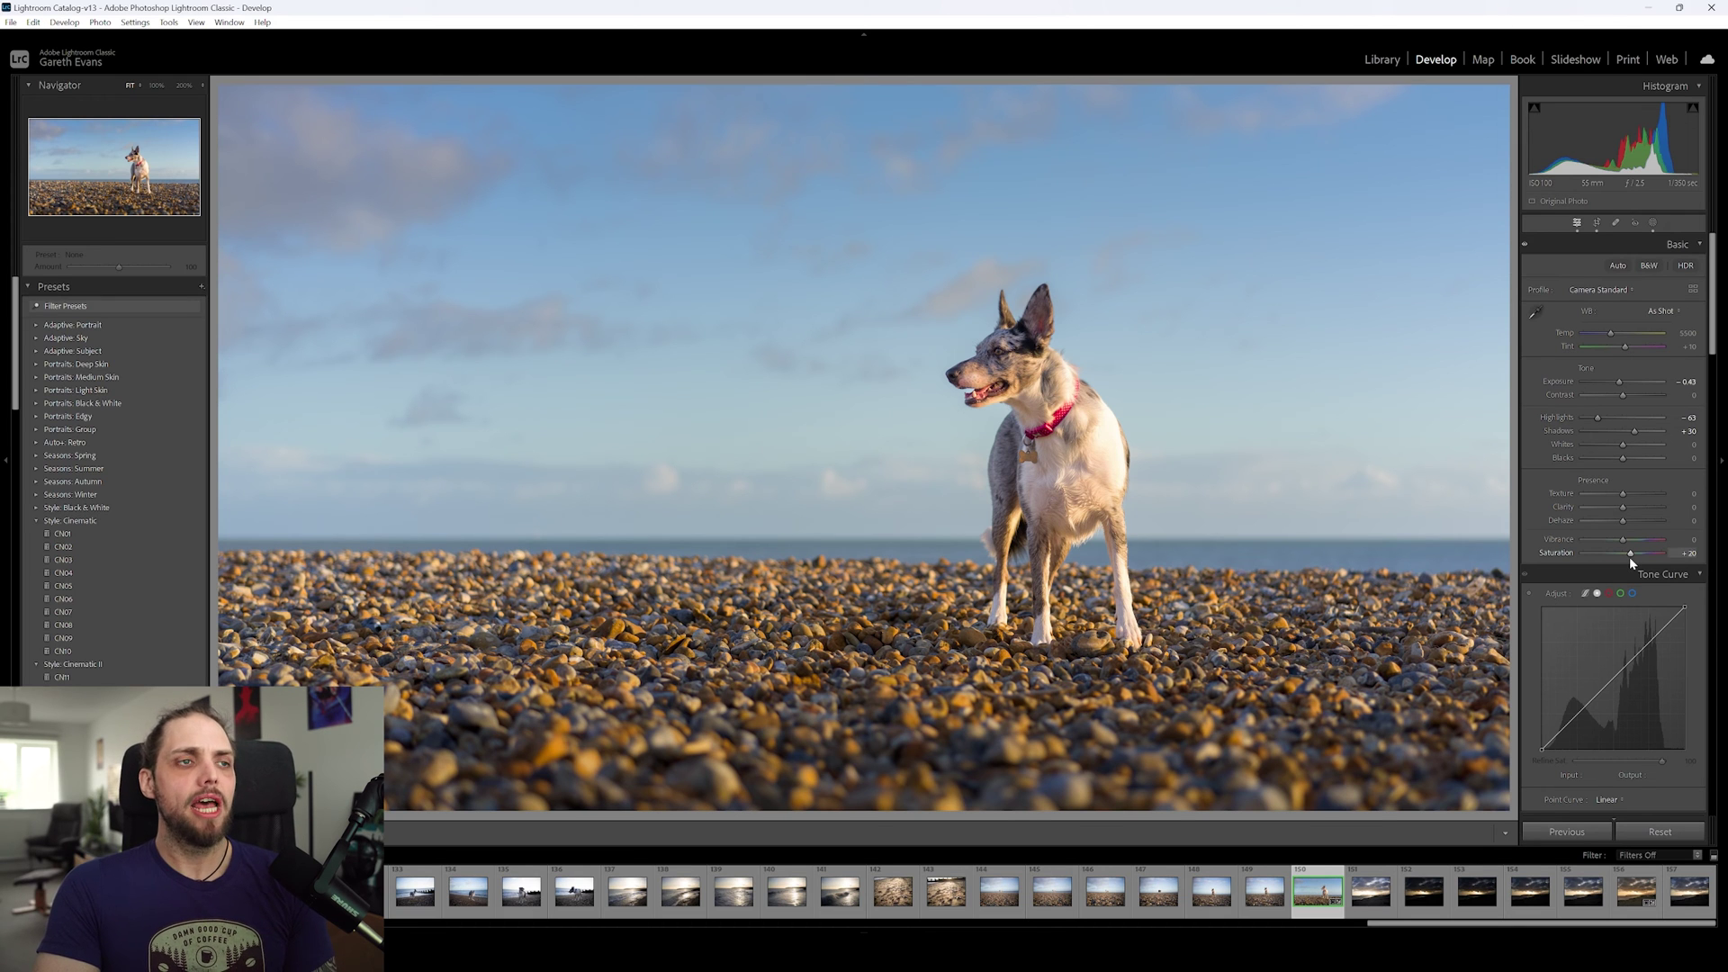
Reset Saturation on the beach dog photo and try Vibrance at about +59 before resetting it as well.
double_click(1631, 554)
left_click_drag(1625, 540, 1650, 546)
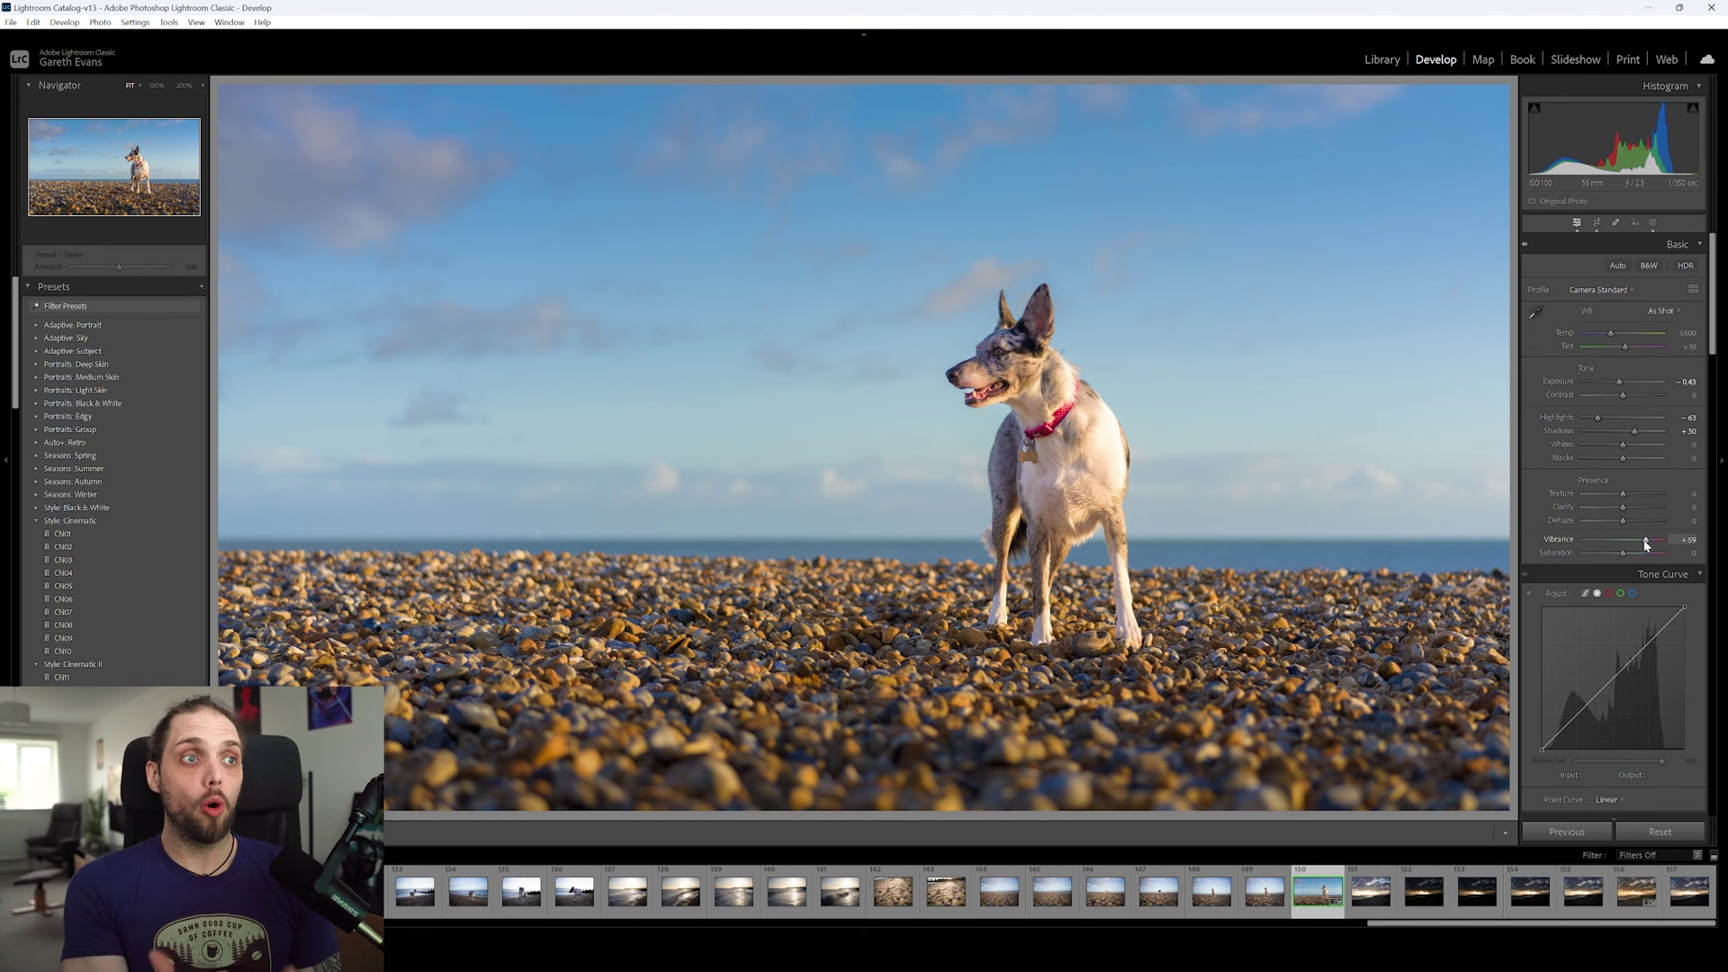
double_click(1646, 544)
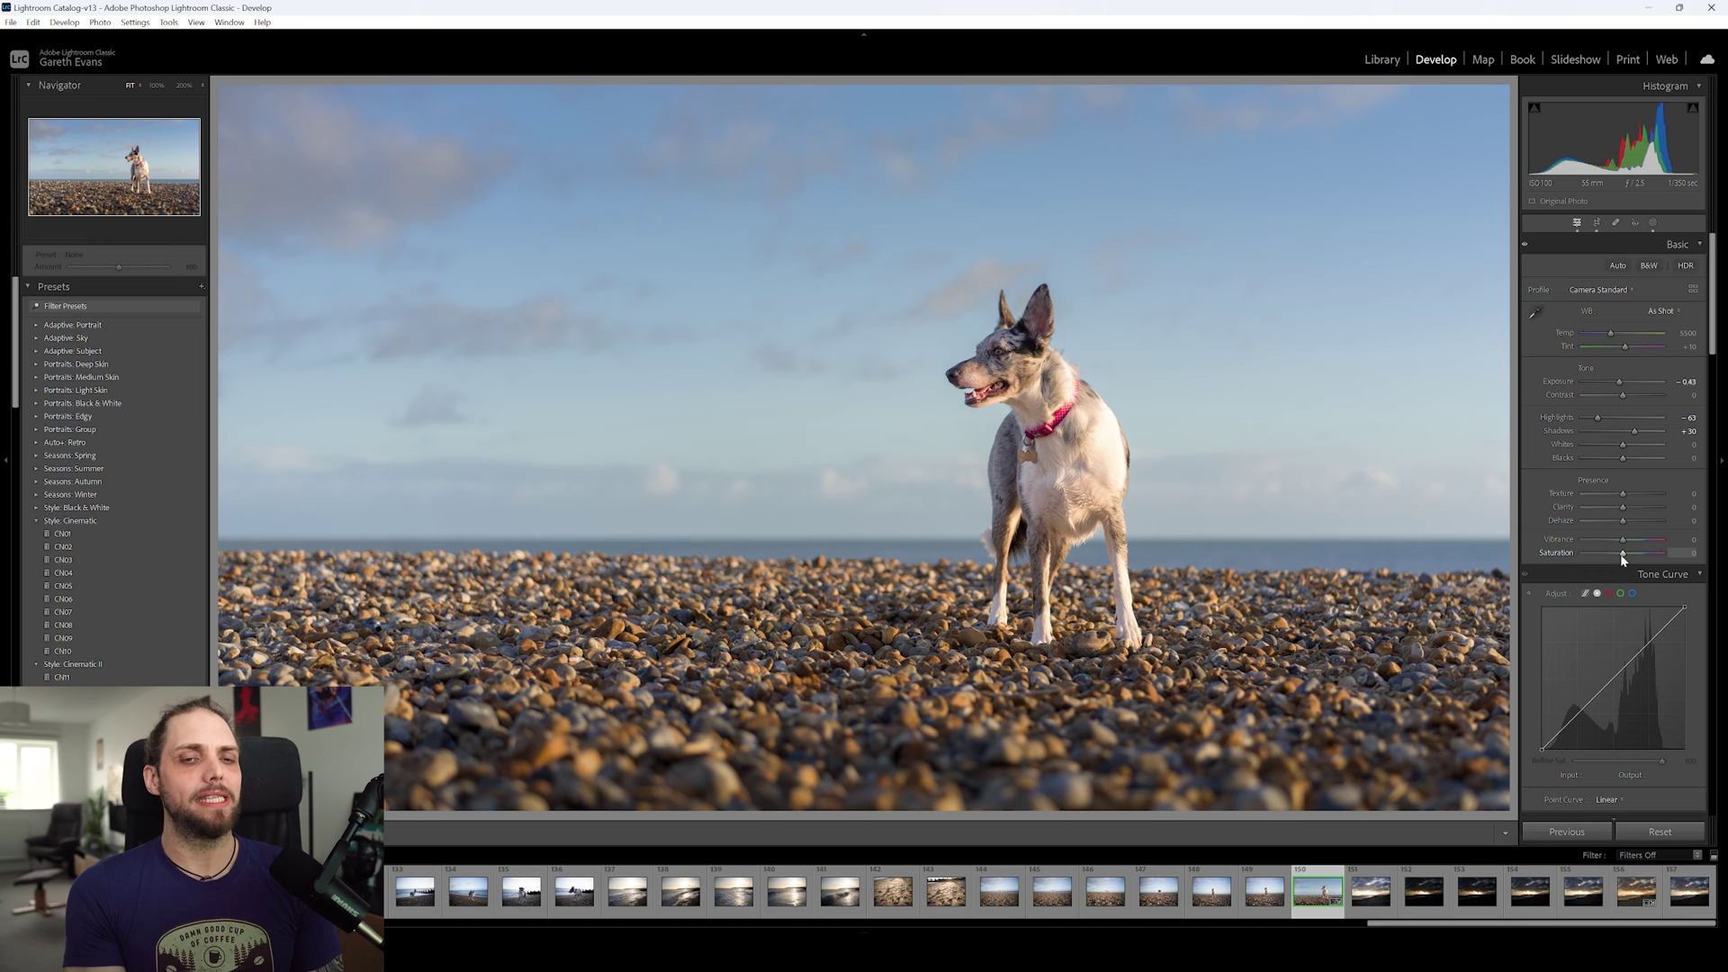
Try Saturation at +38 on the dog photo, return it to 0, and set Vibrance to +53 instead.
left_click_drag(1627, 559, 1638, 560)
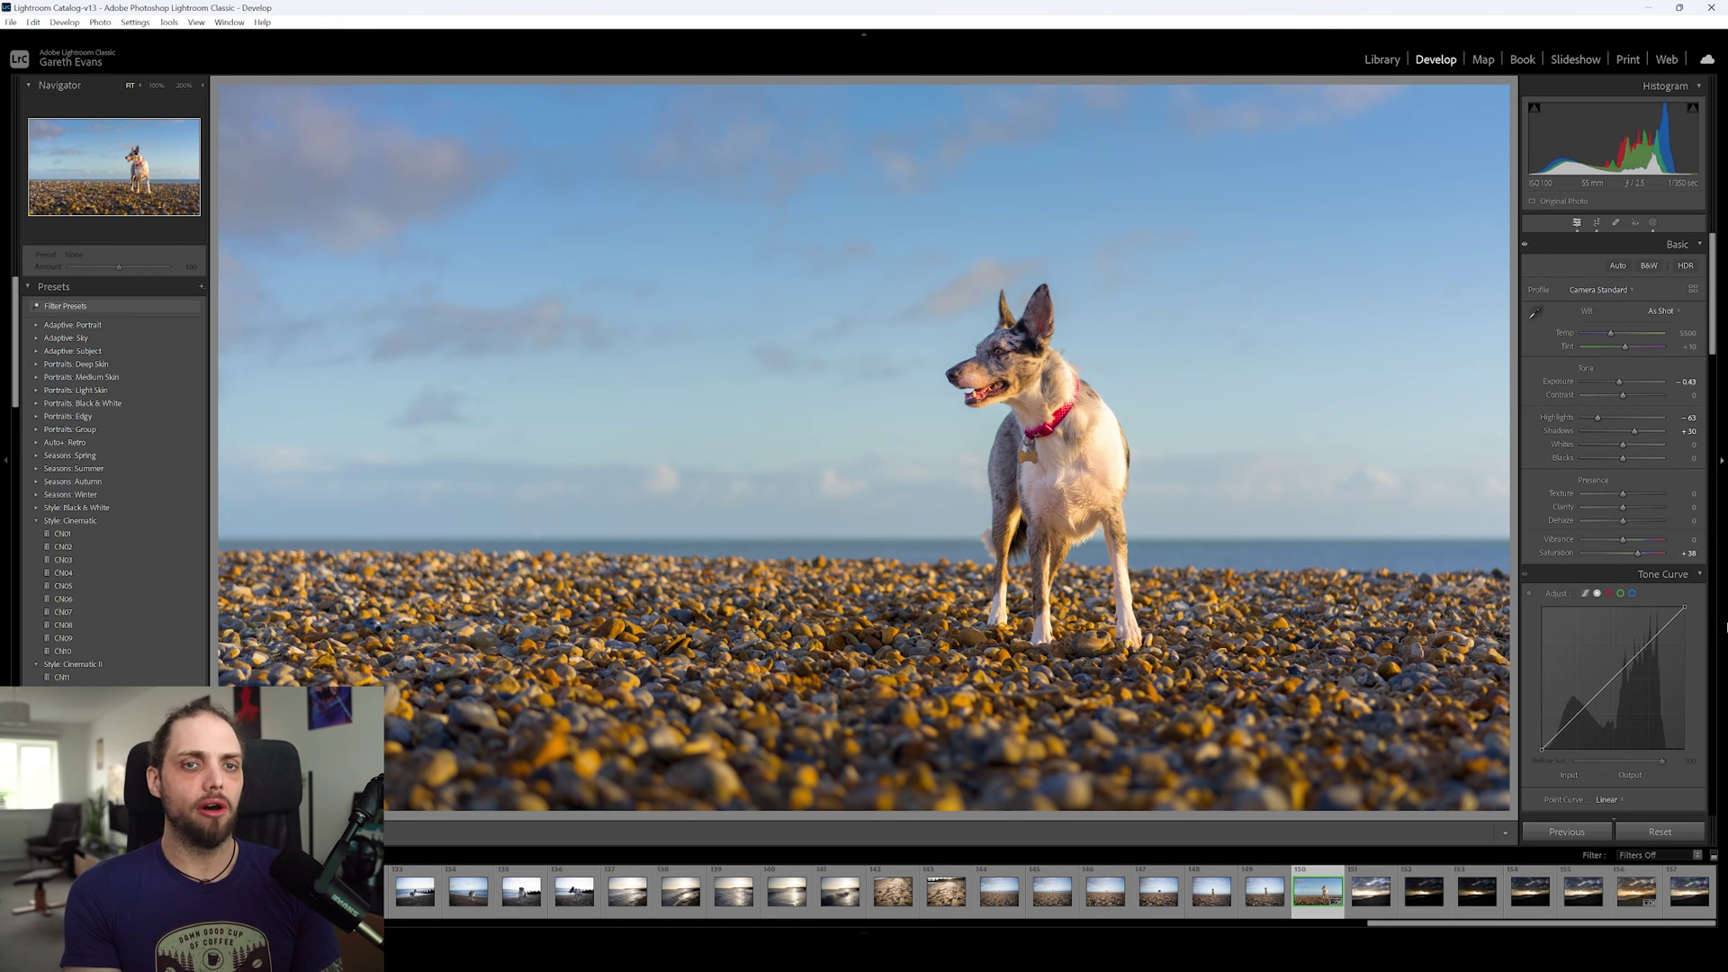
left_click_drag(1643, 549, 1631, 551)
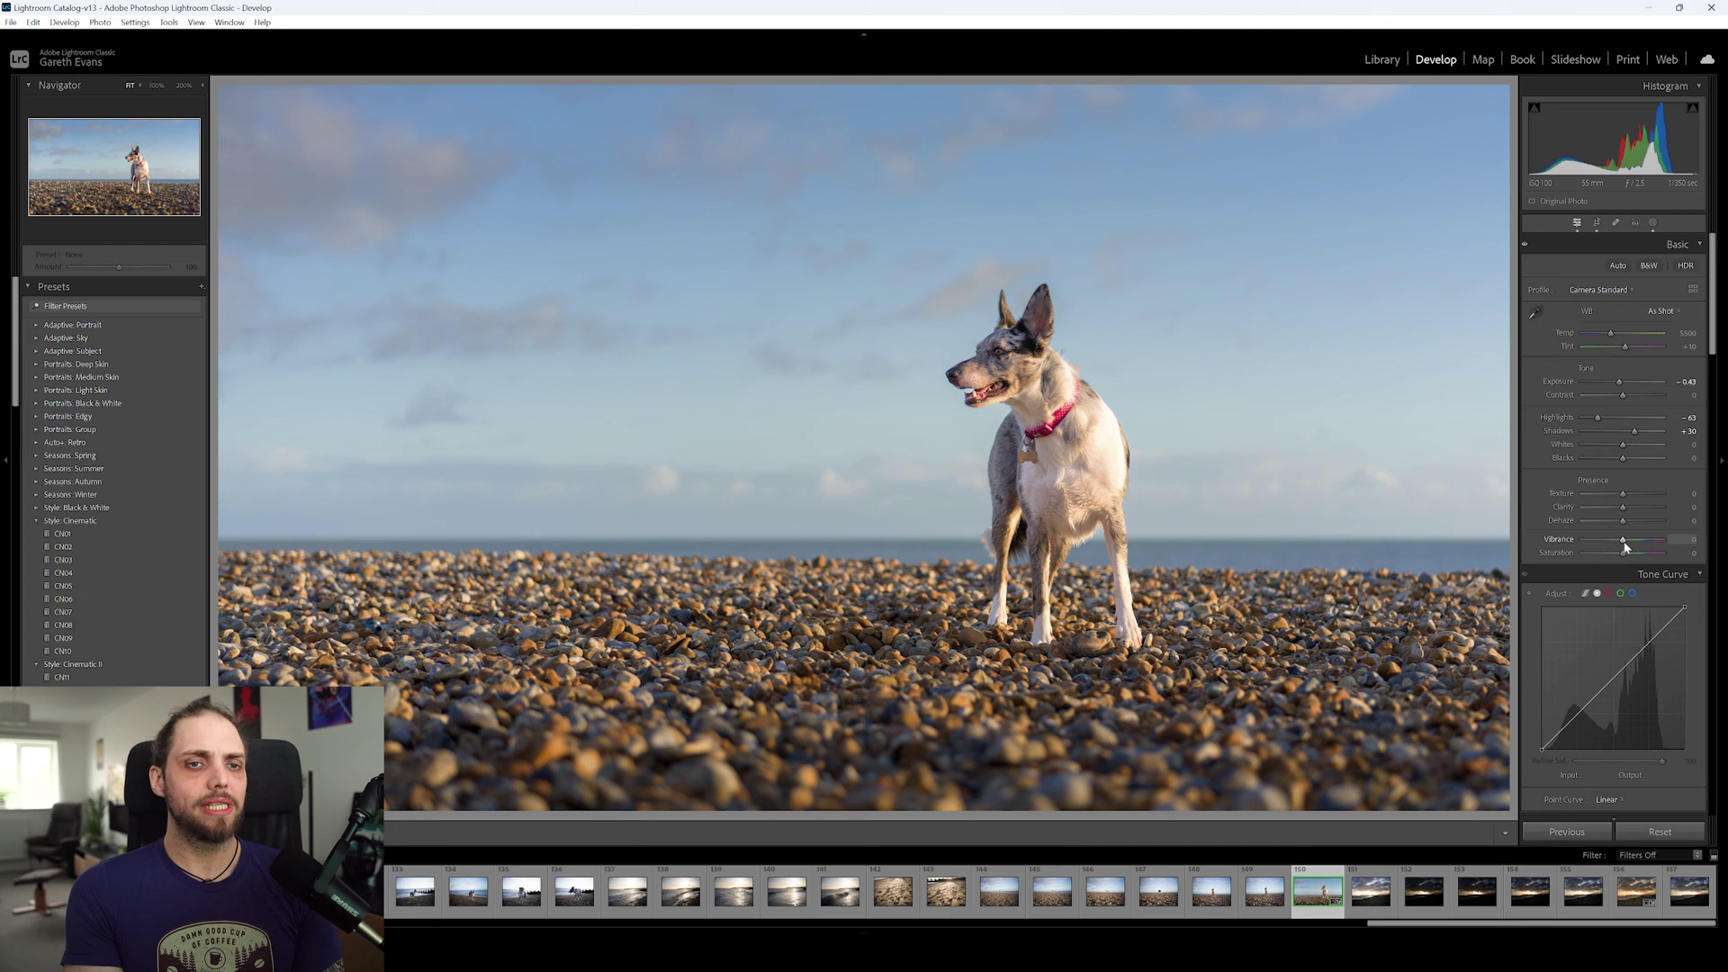
left_click_drag(1625, 545, 1644, 545)
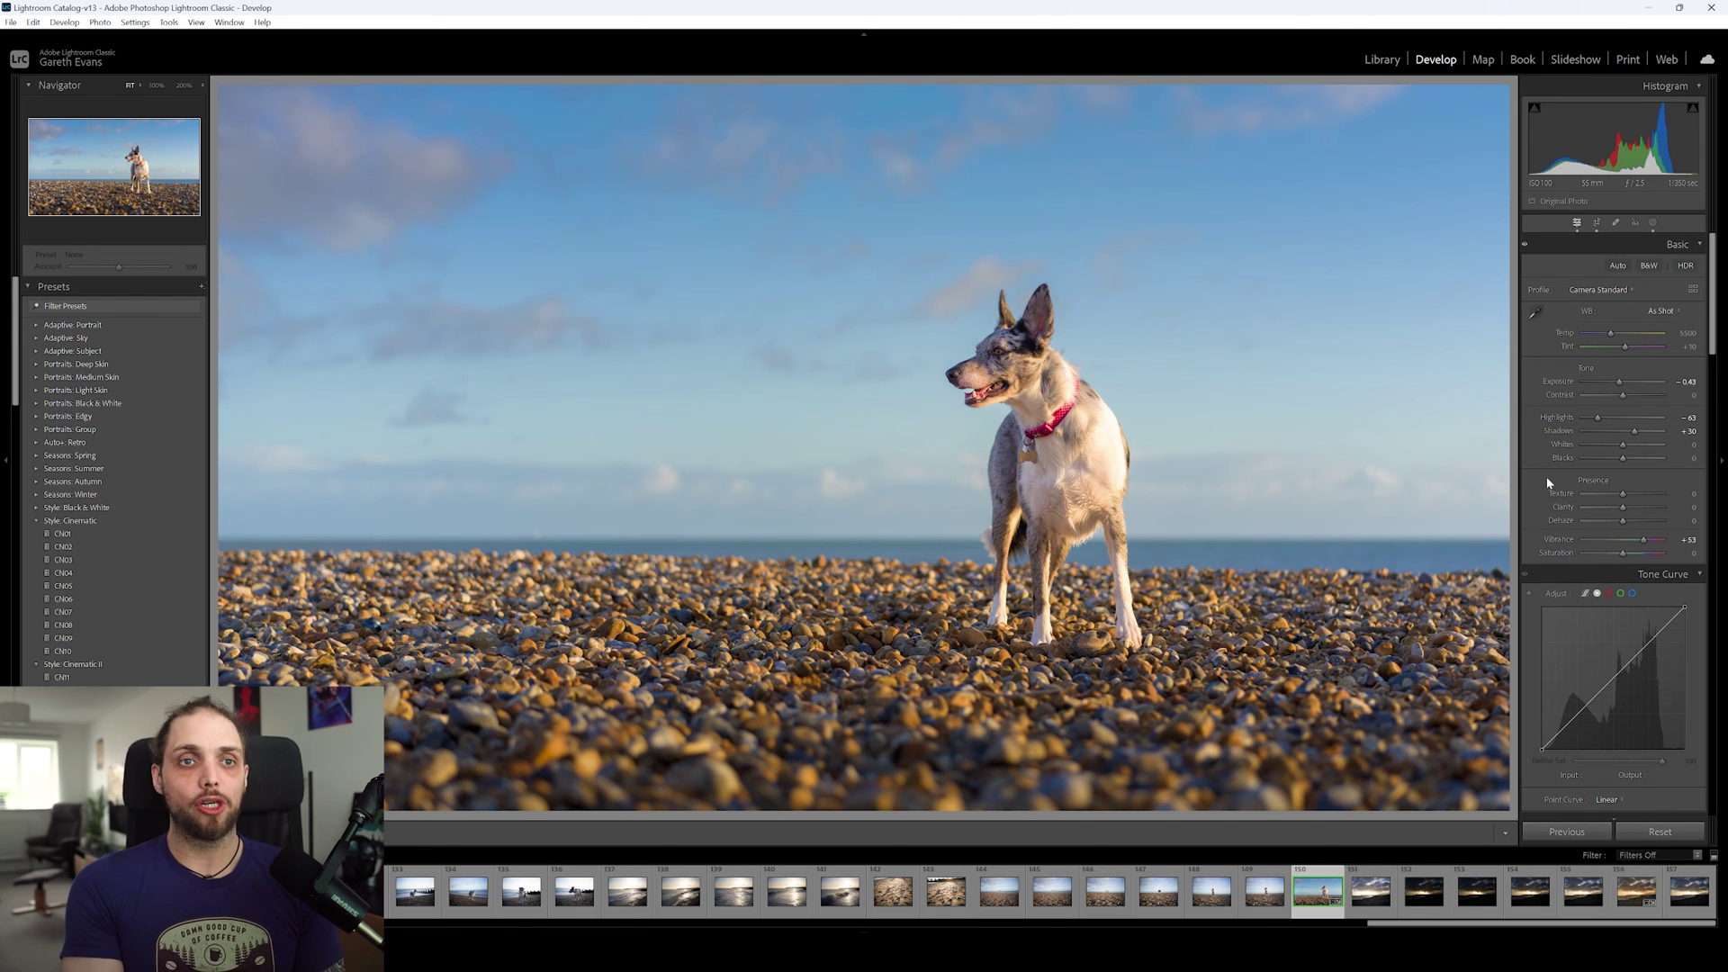
Switch the Color Mixer adjustment mode from HSL to Color and back to HSL.
scroll(1537, 479, "down", 3)
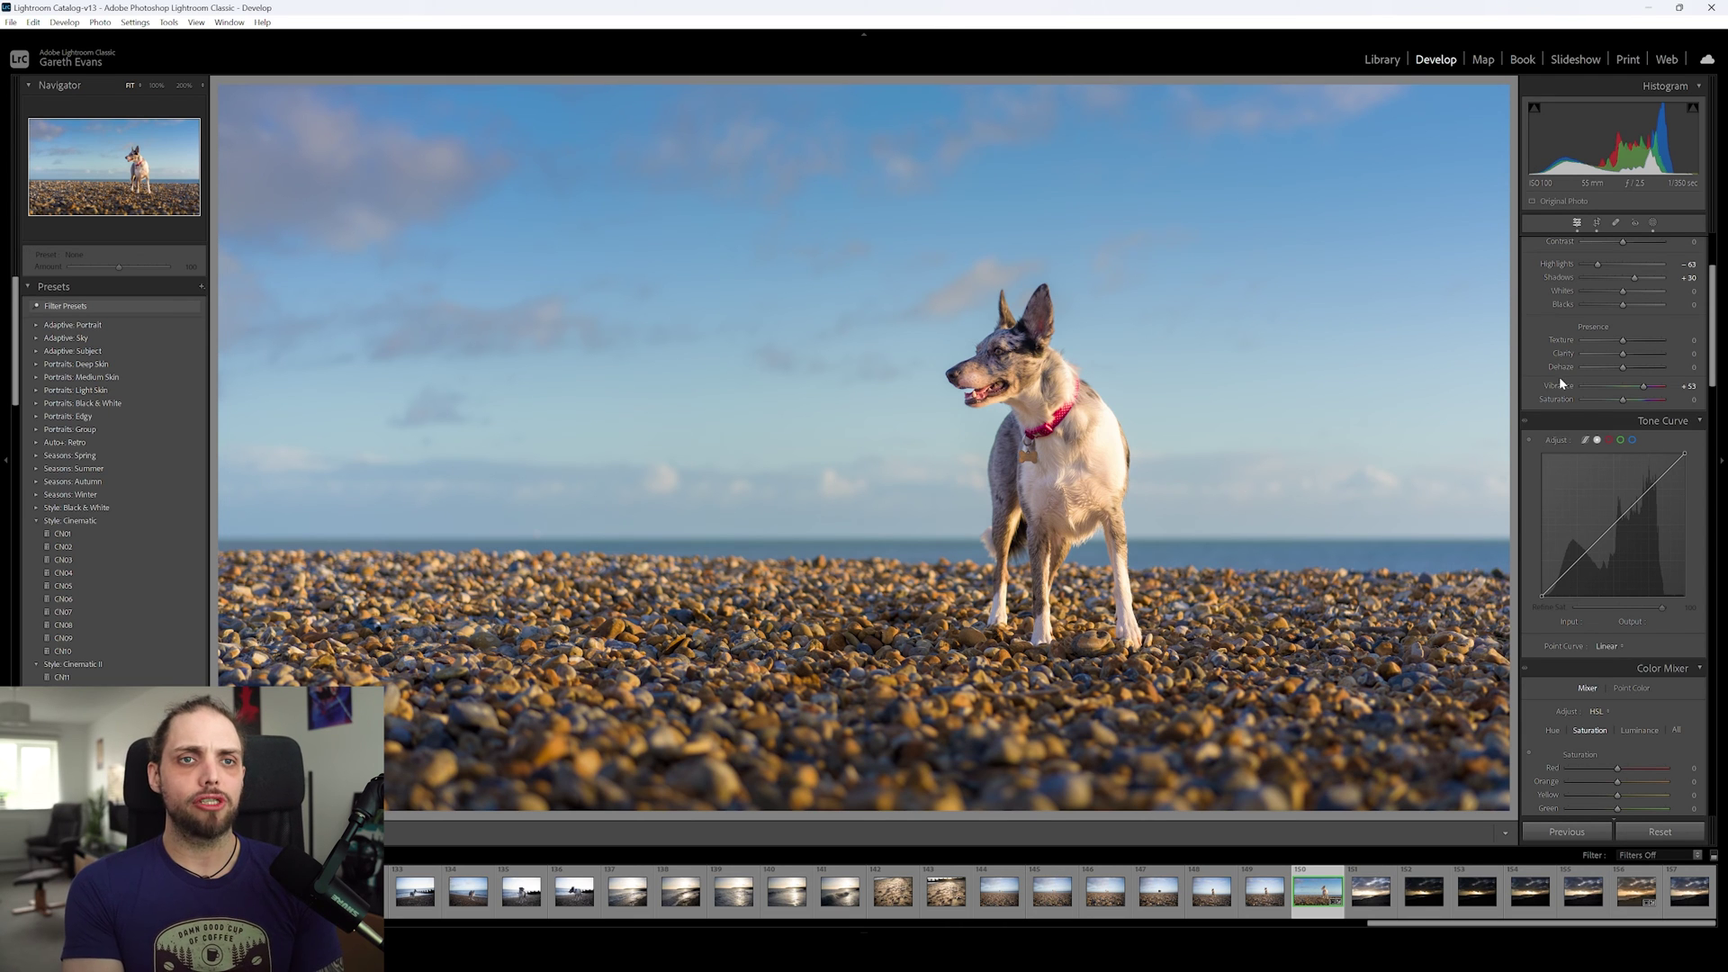
scroll(1554, 407, "down", 6)
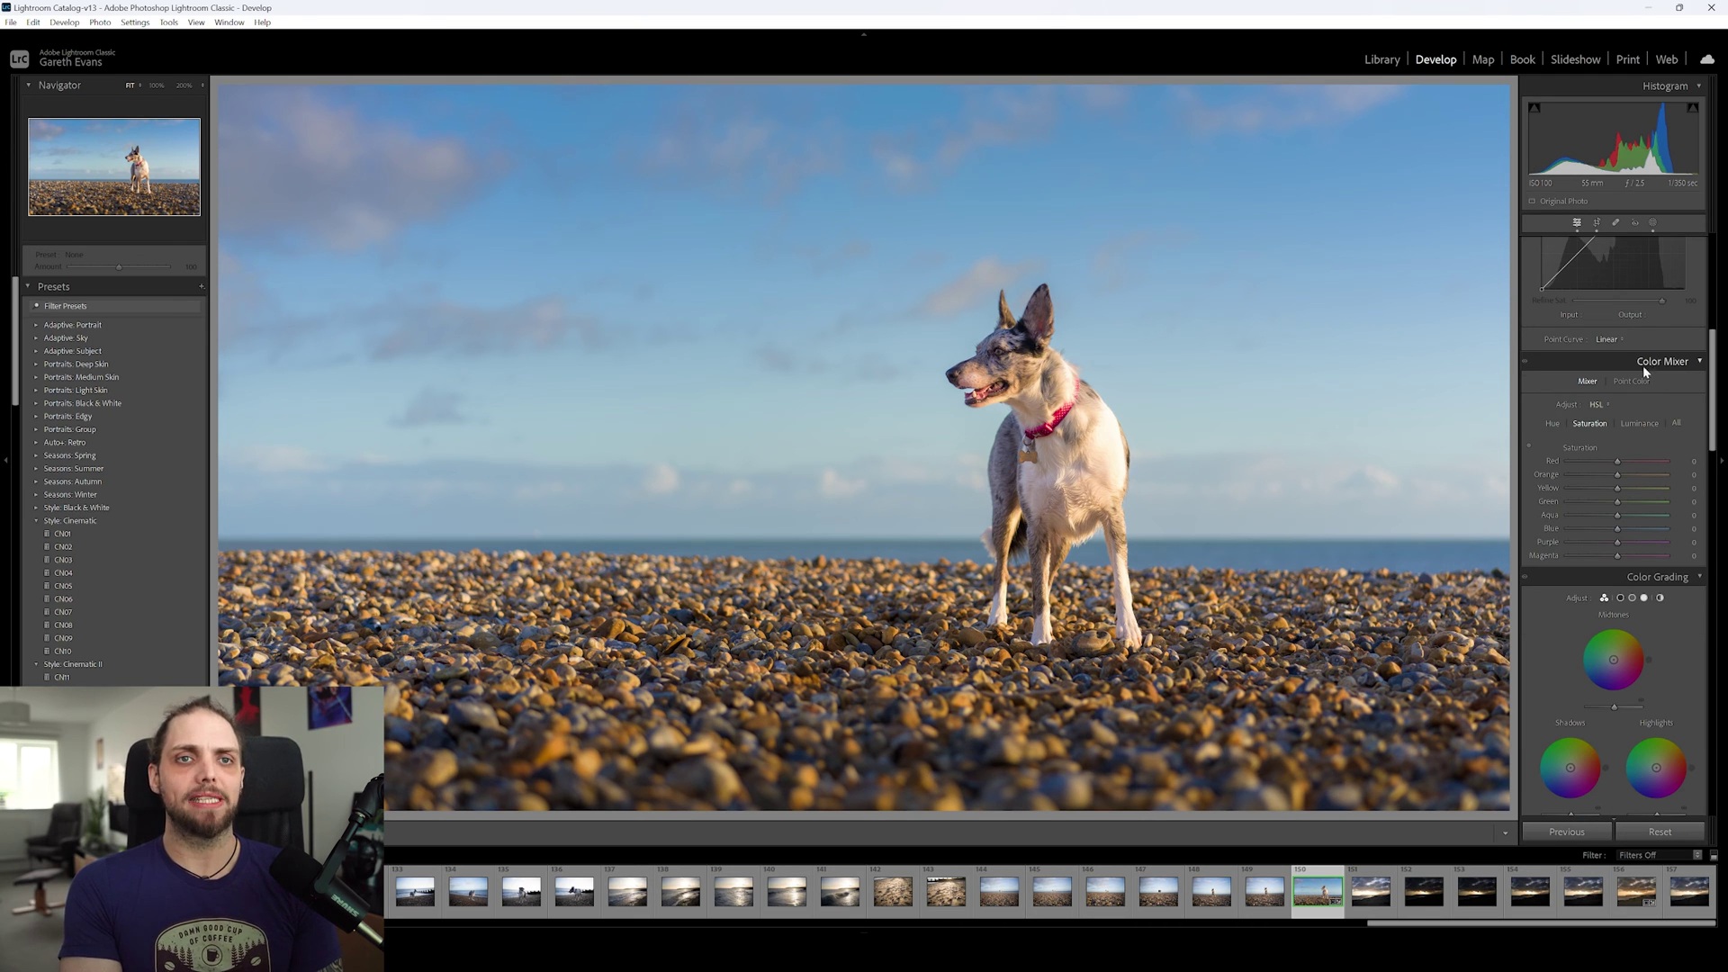
left_click(1600, 406)
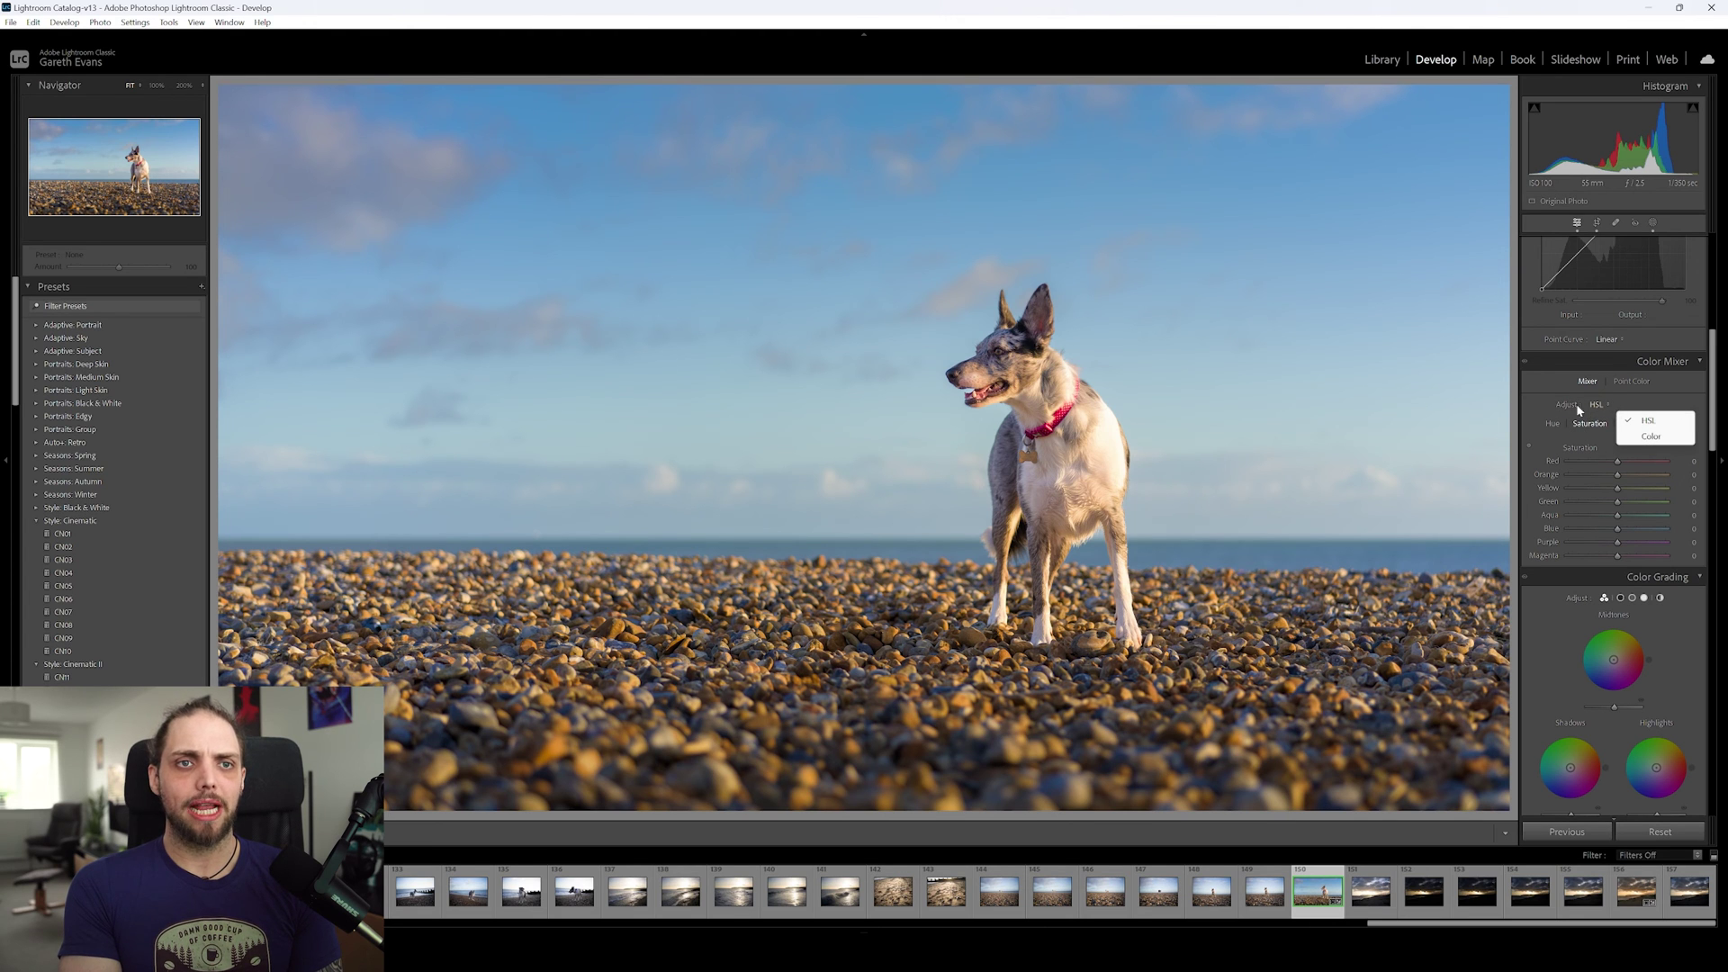
left_click(1651, 436)
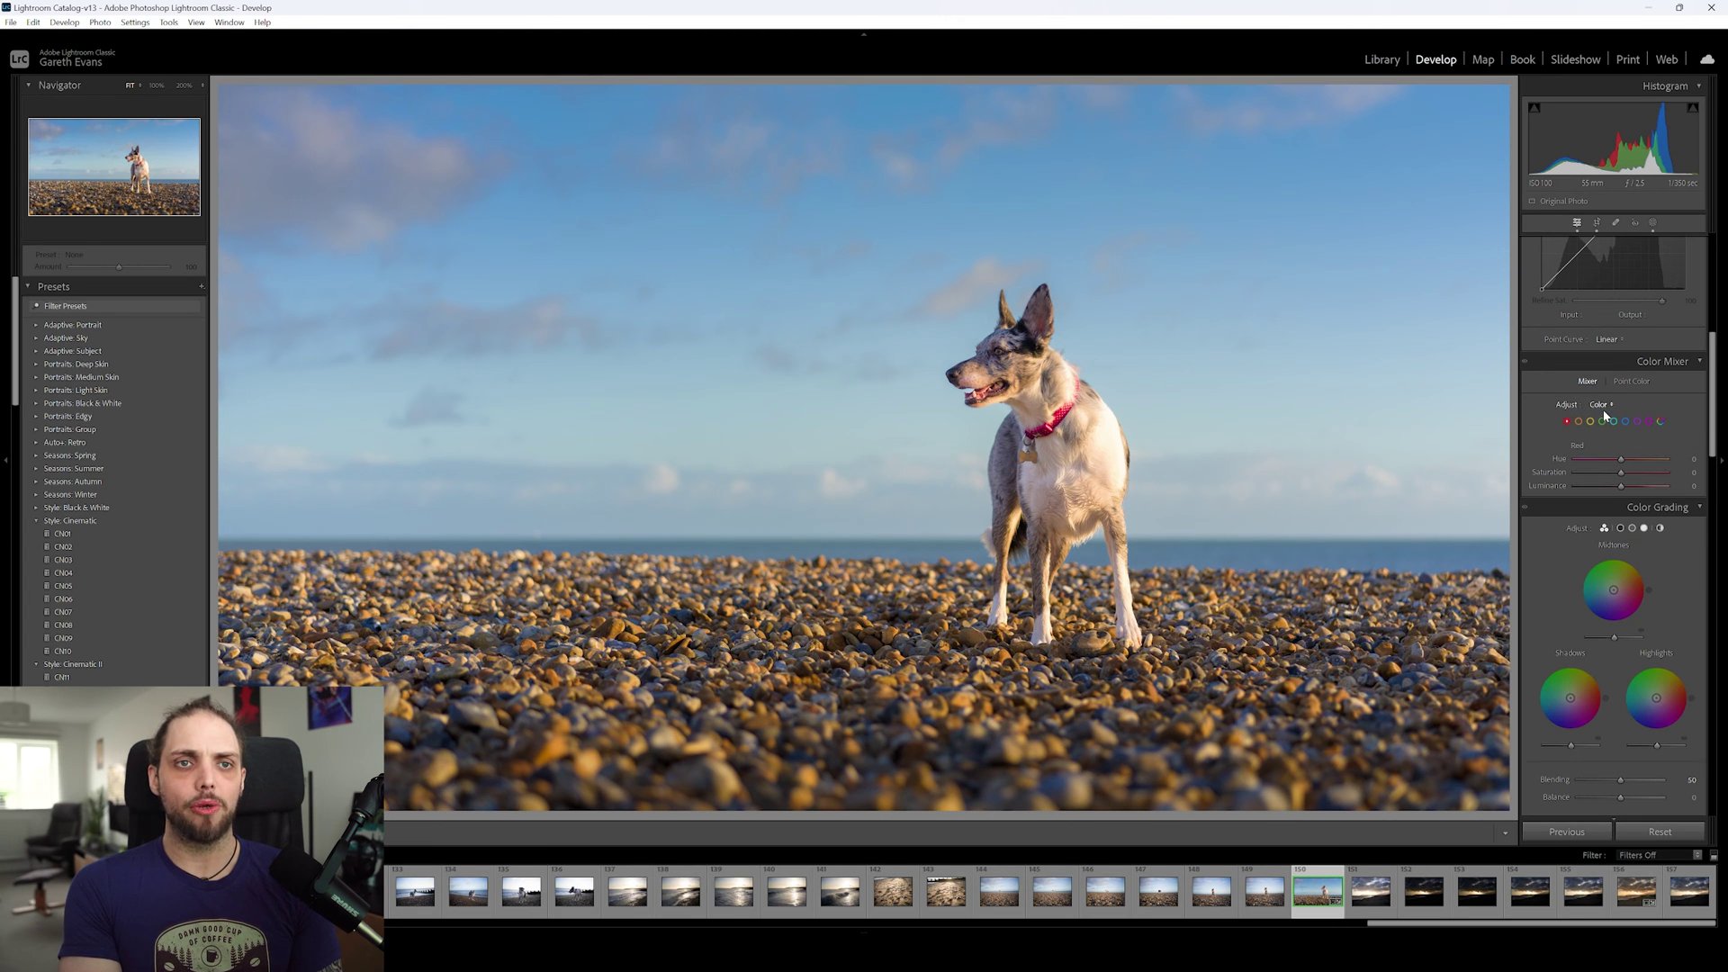
left_click(1602, 406)
left_click(1661, 422)
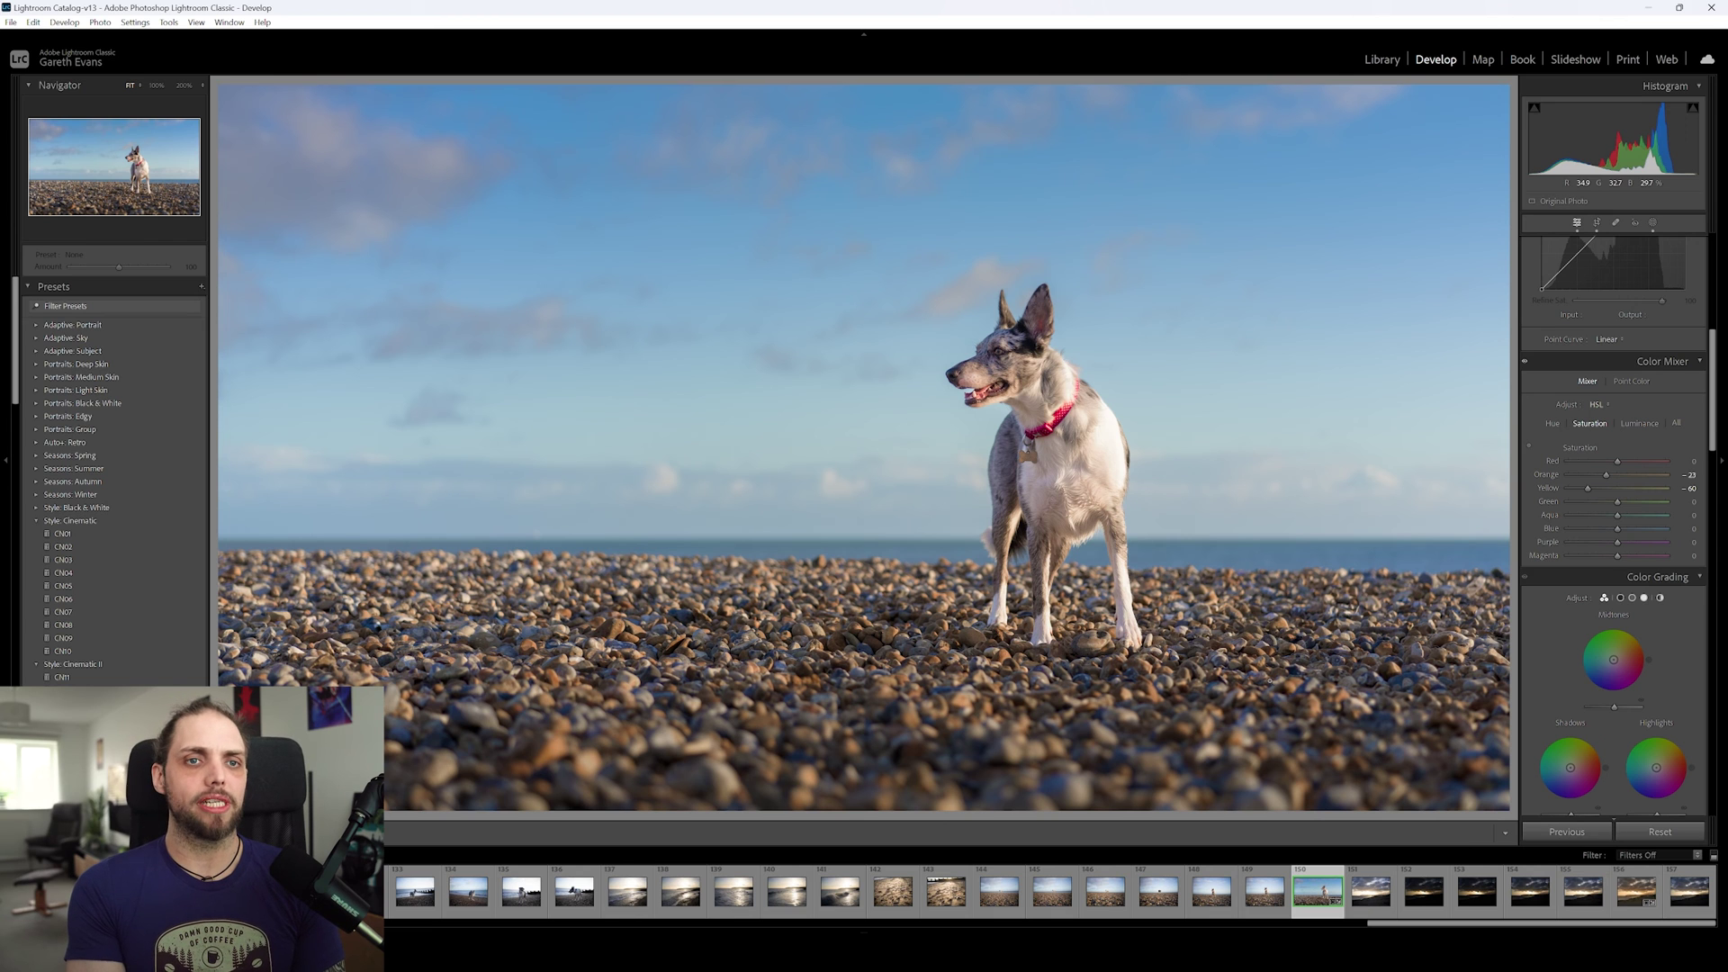
Reset the Yellow and Orange saturation values in the Color Mixer to 0.
double_click(1589, 488)
double_click(1606, 475)
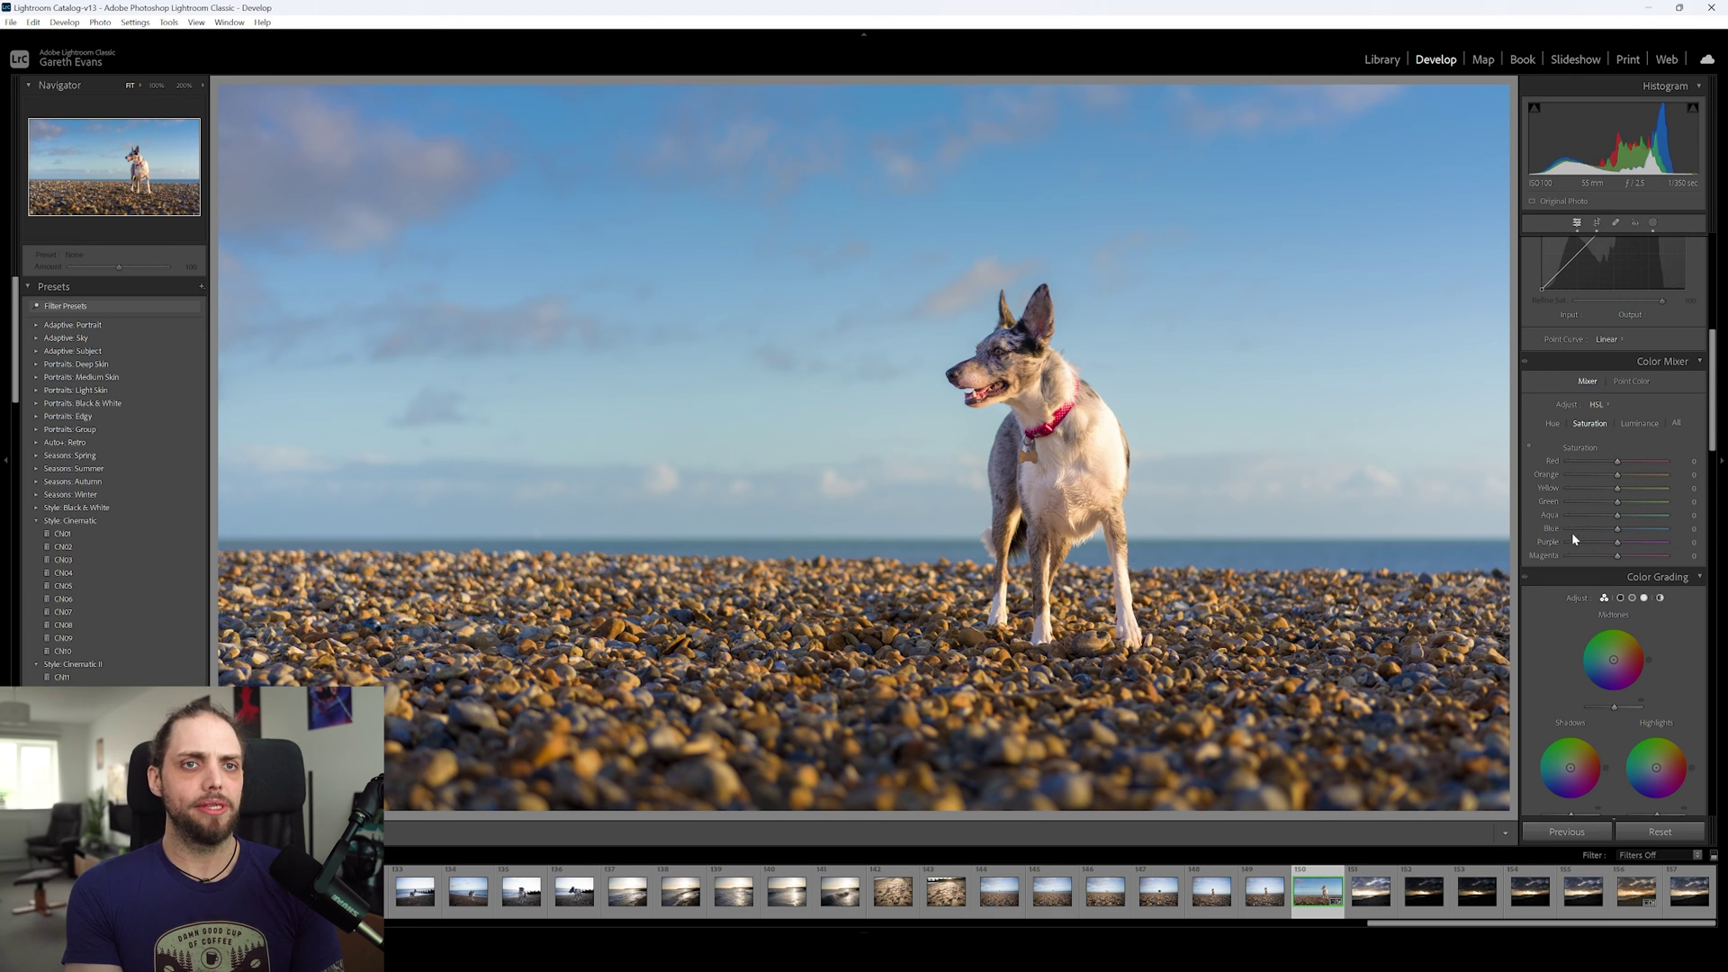
In Calibration, lower the Red Primary saturation to -50 and the Green Primary saturation to about -60.
scroll(1575, 540, "down", 10)
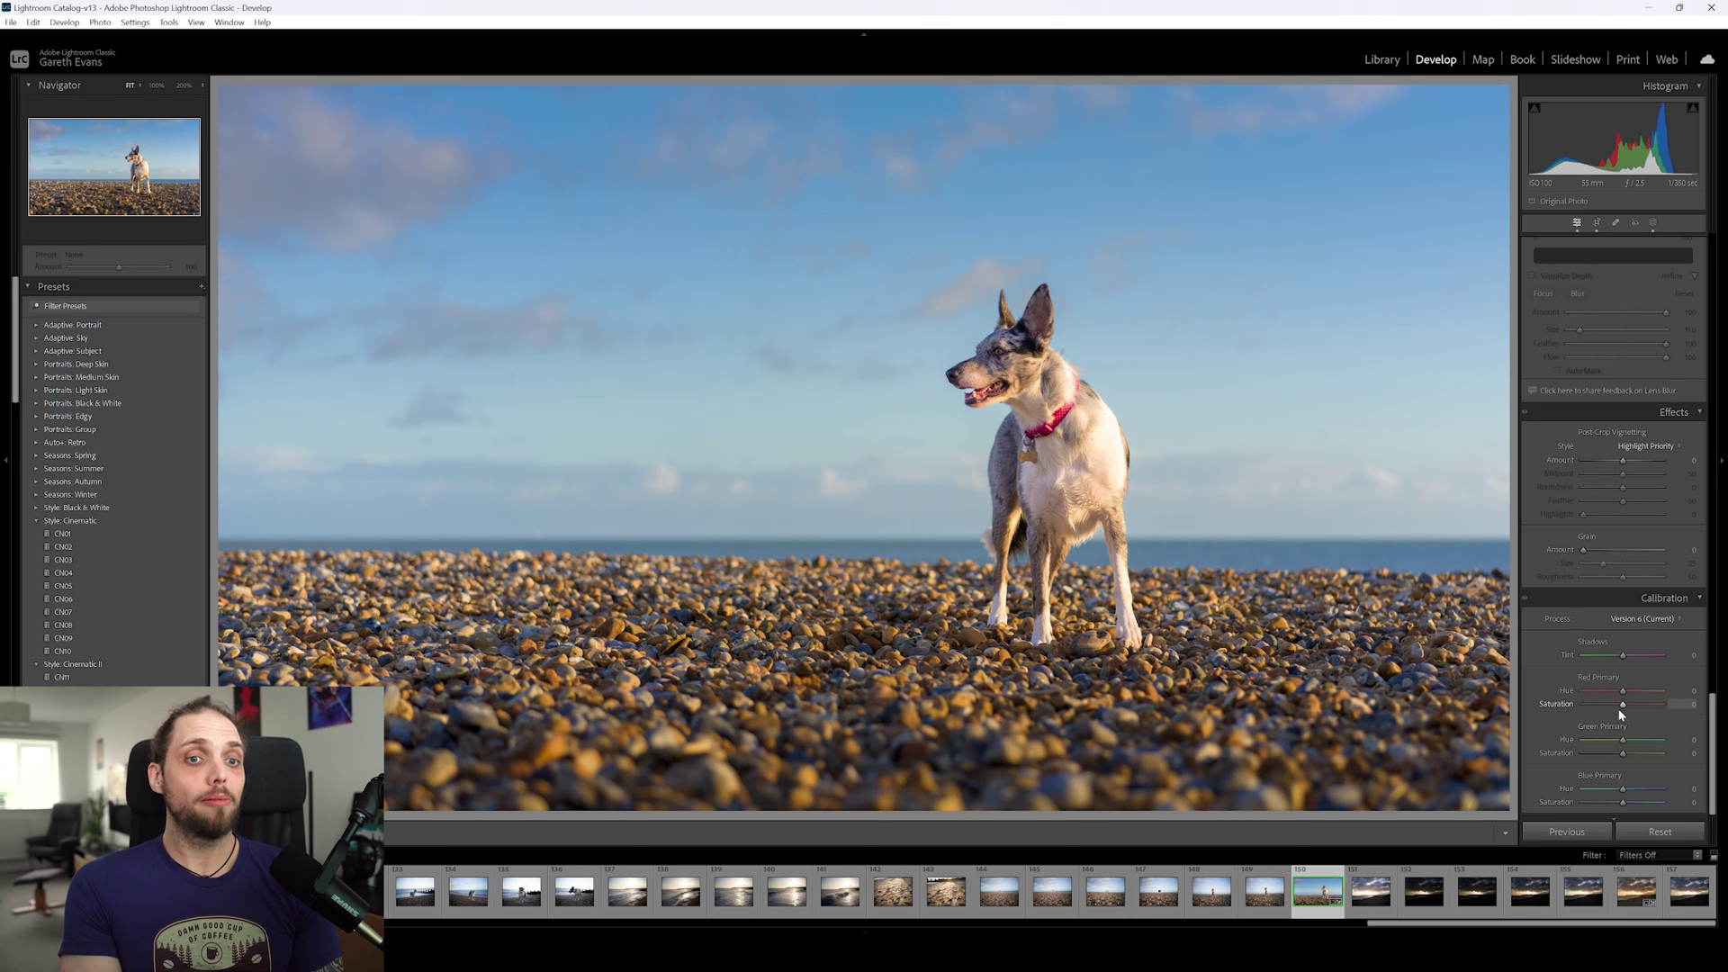
left_click_drag(1623, 705, 1603, 705)
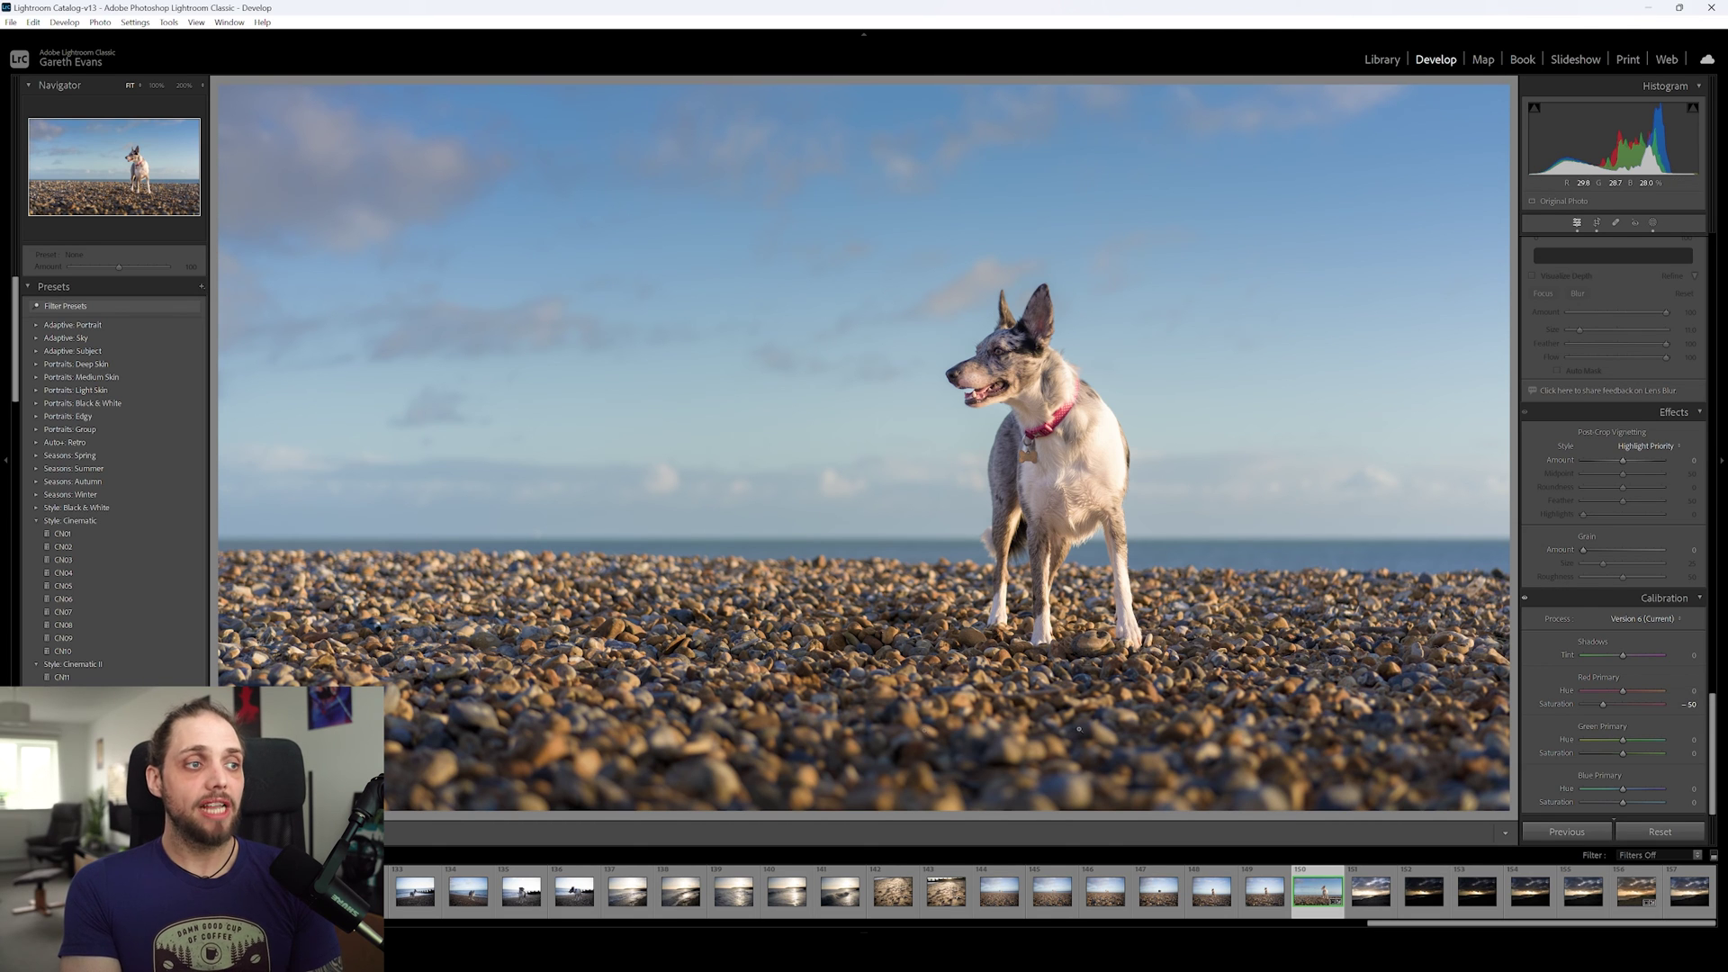
left_click_drag(1613, 756, 1624, 761)
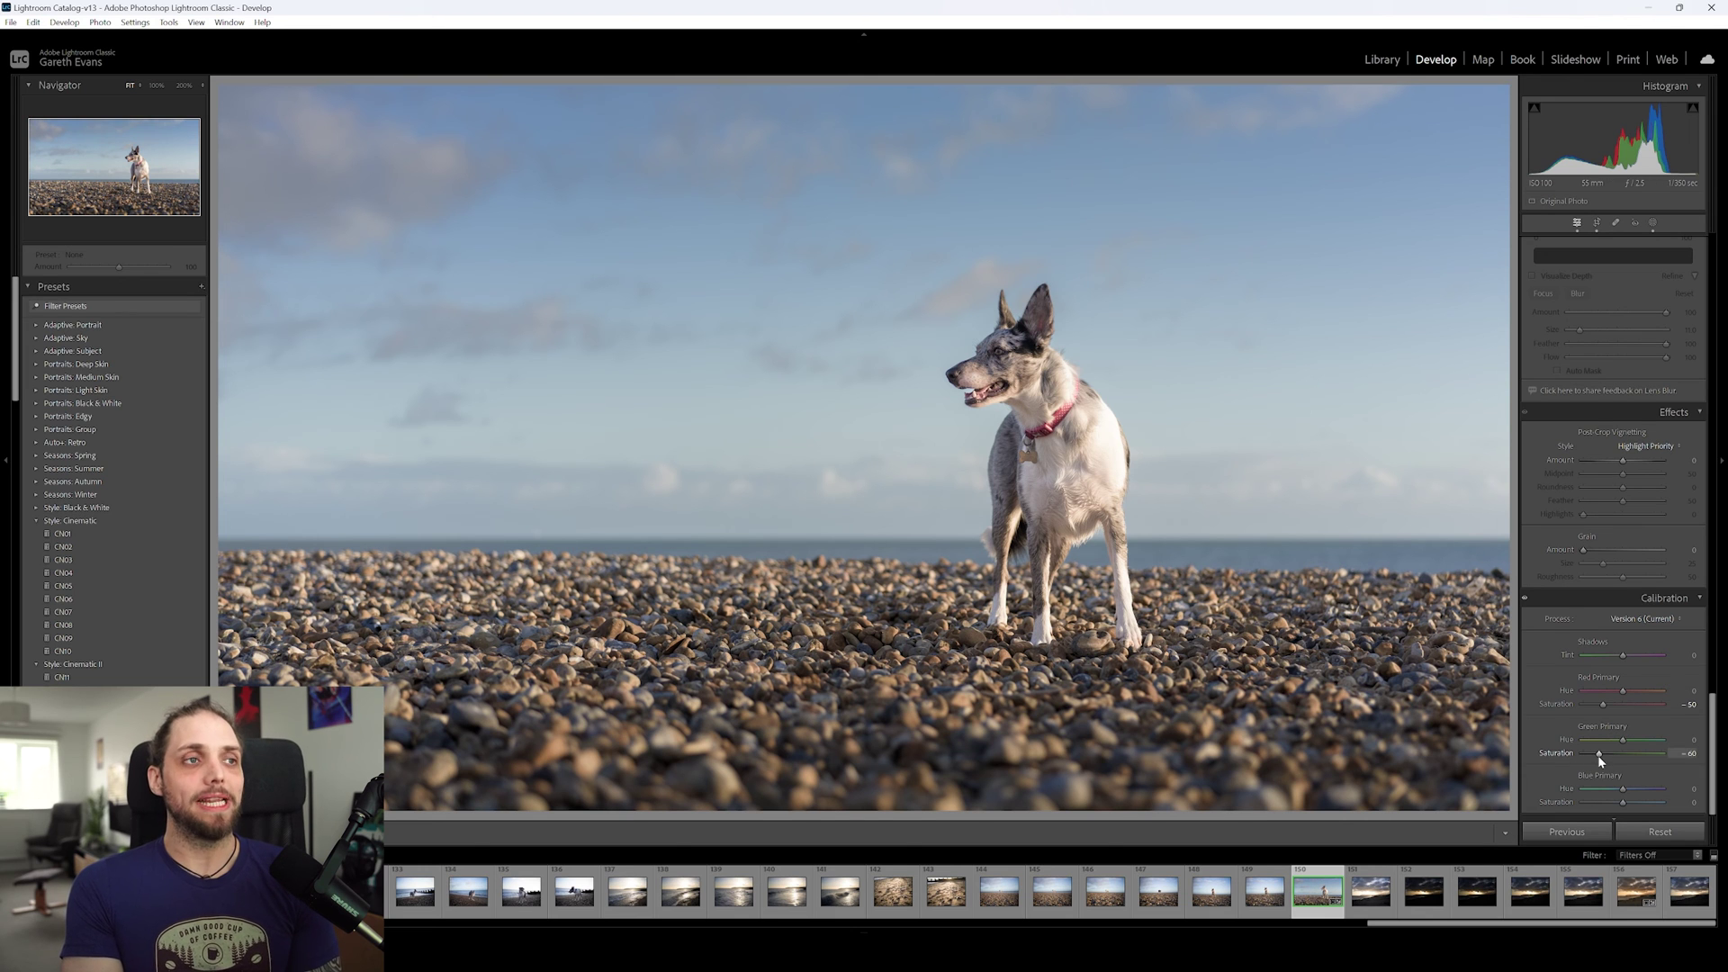
Reset the Green Primary and Red Primary saturation in Calibration to 0 on the dog photo.
left_click_drag(1600, 754, 1613, 754)
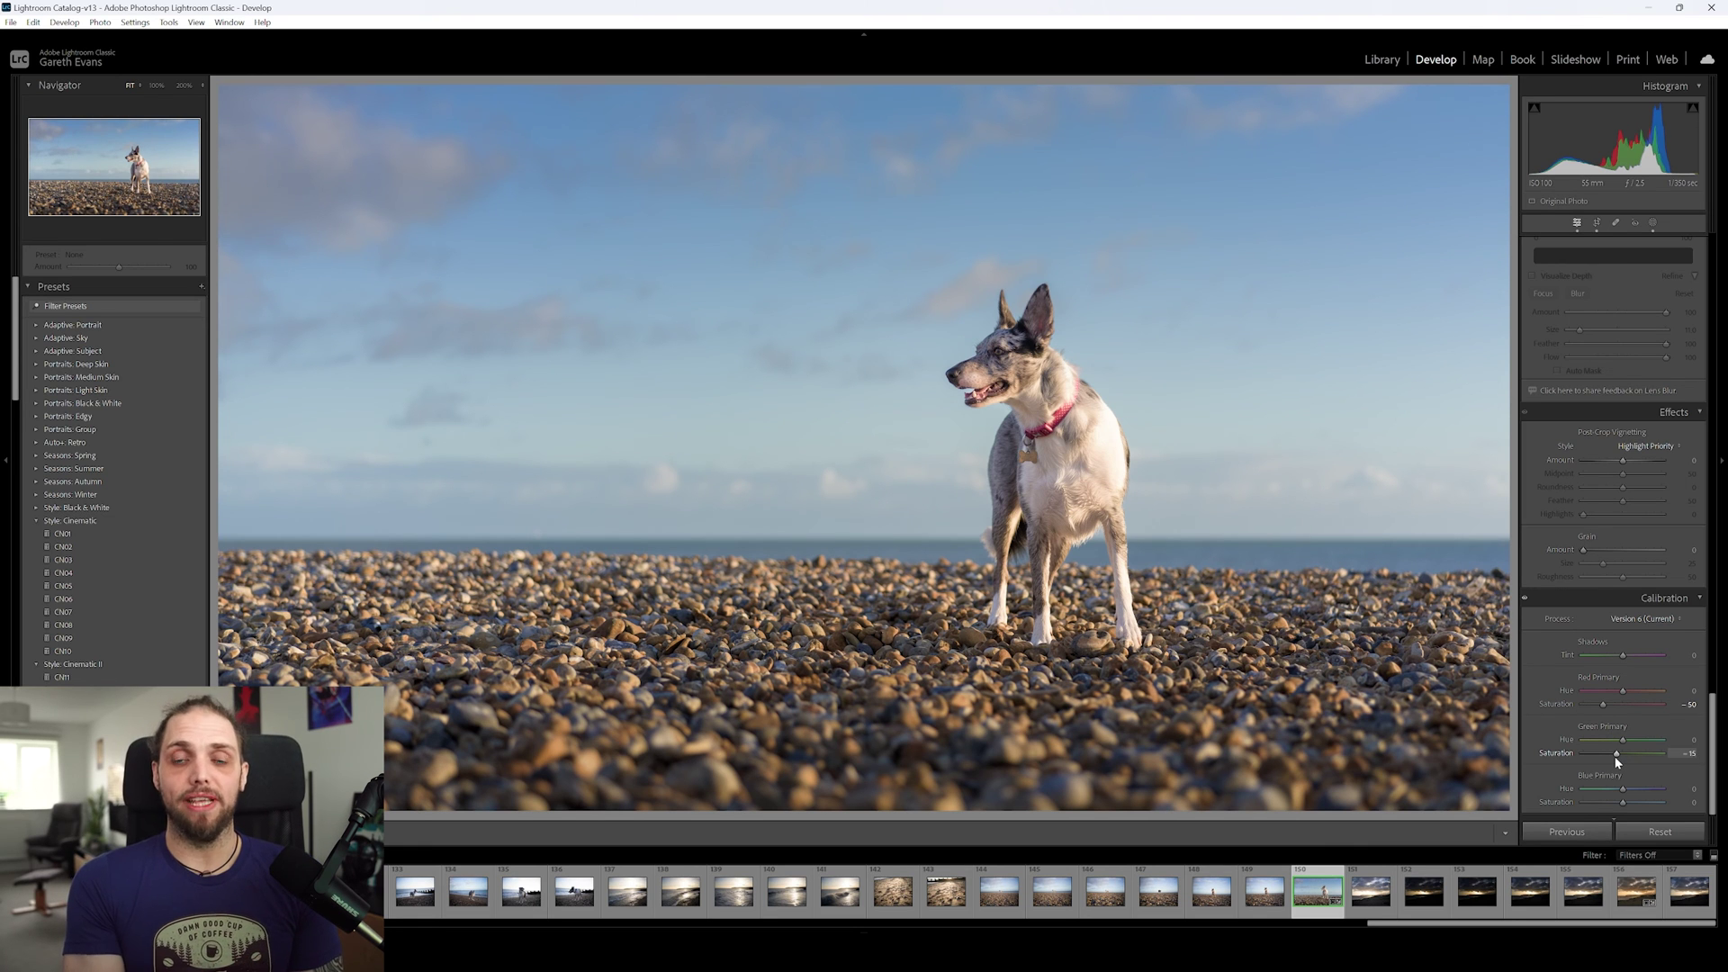
double_click(1615, 756)
double_click(1603, 705)
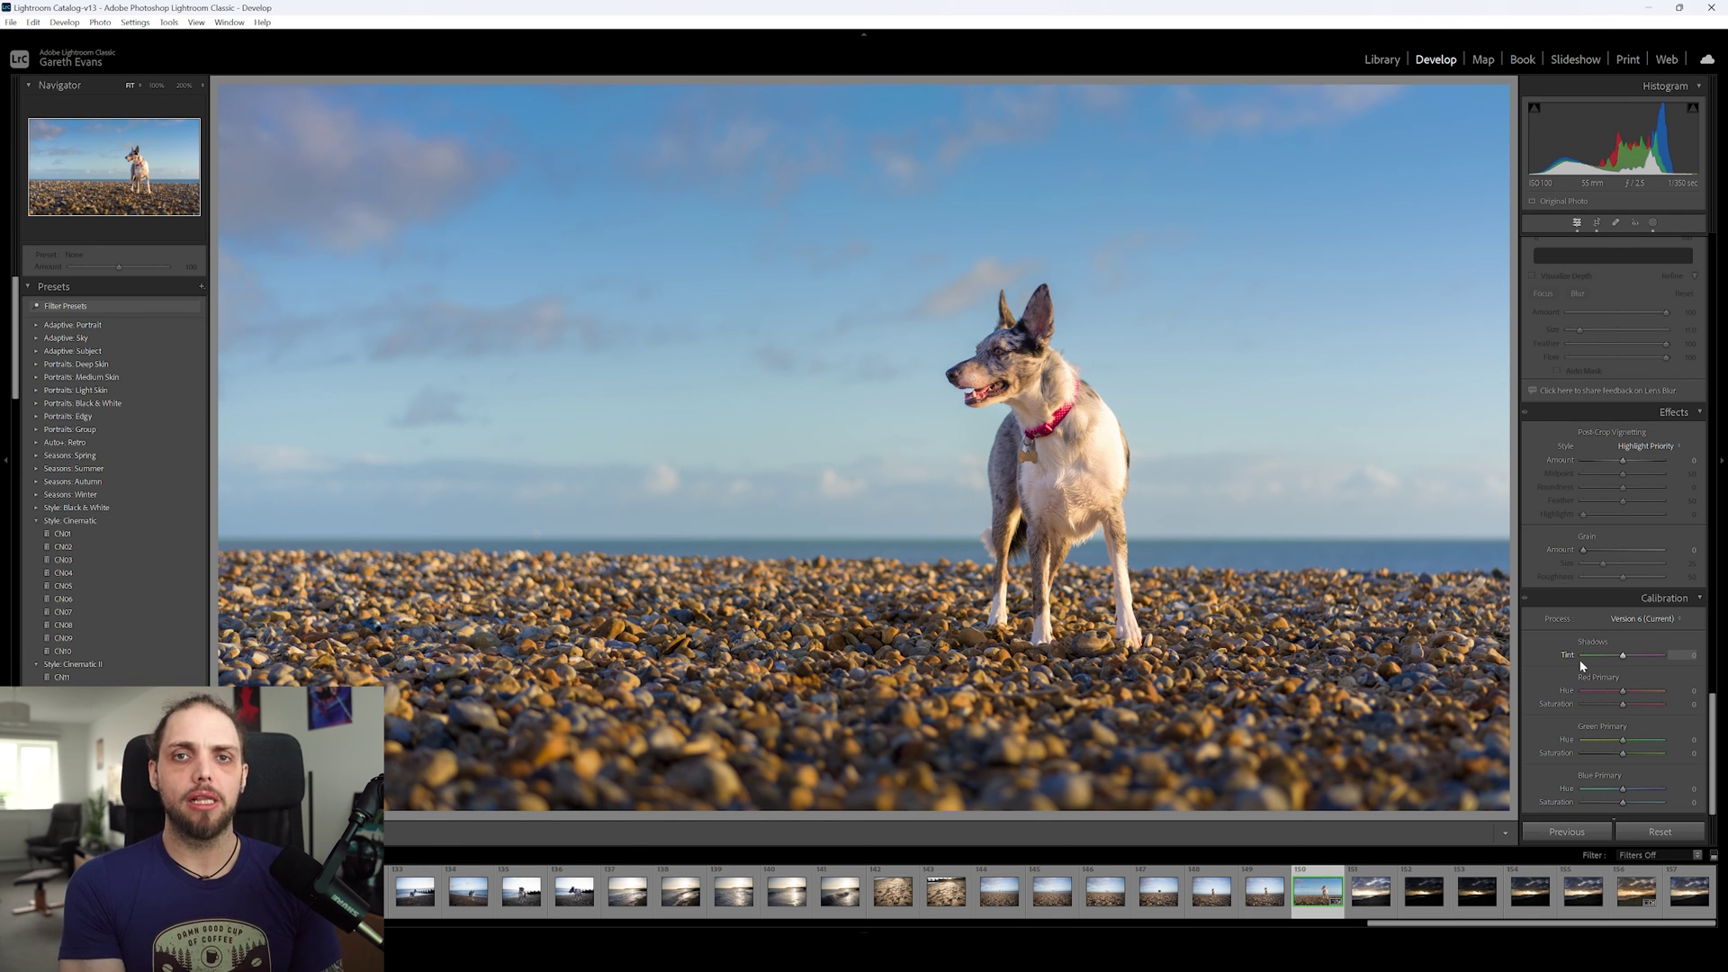
scroll(1582, 666, "up", 15)
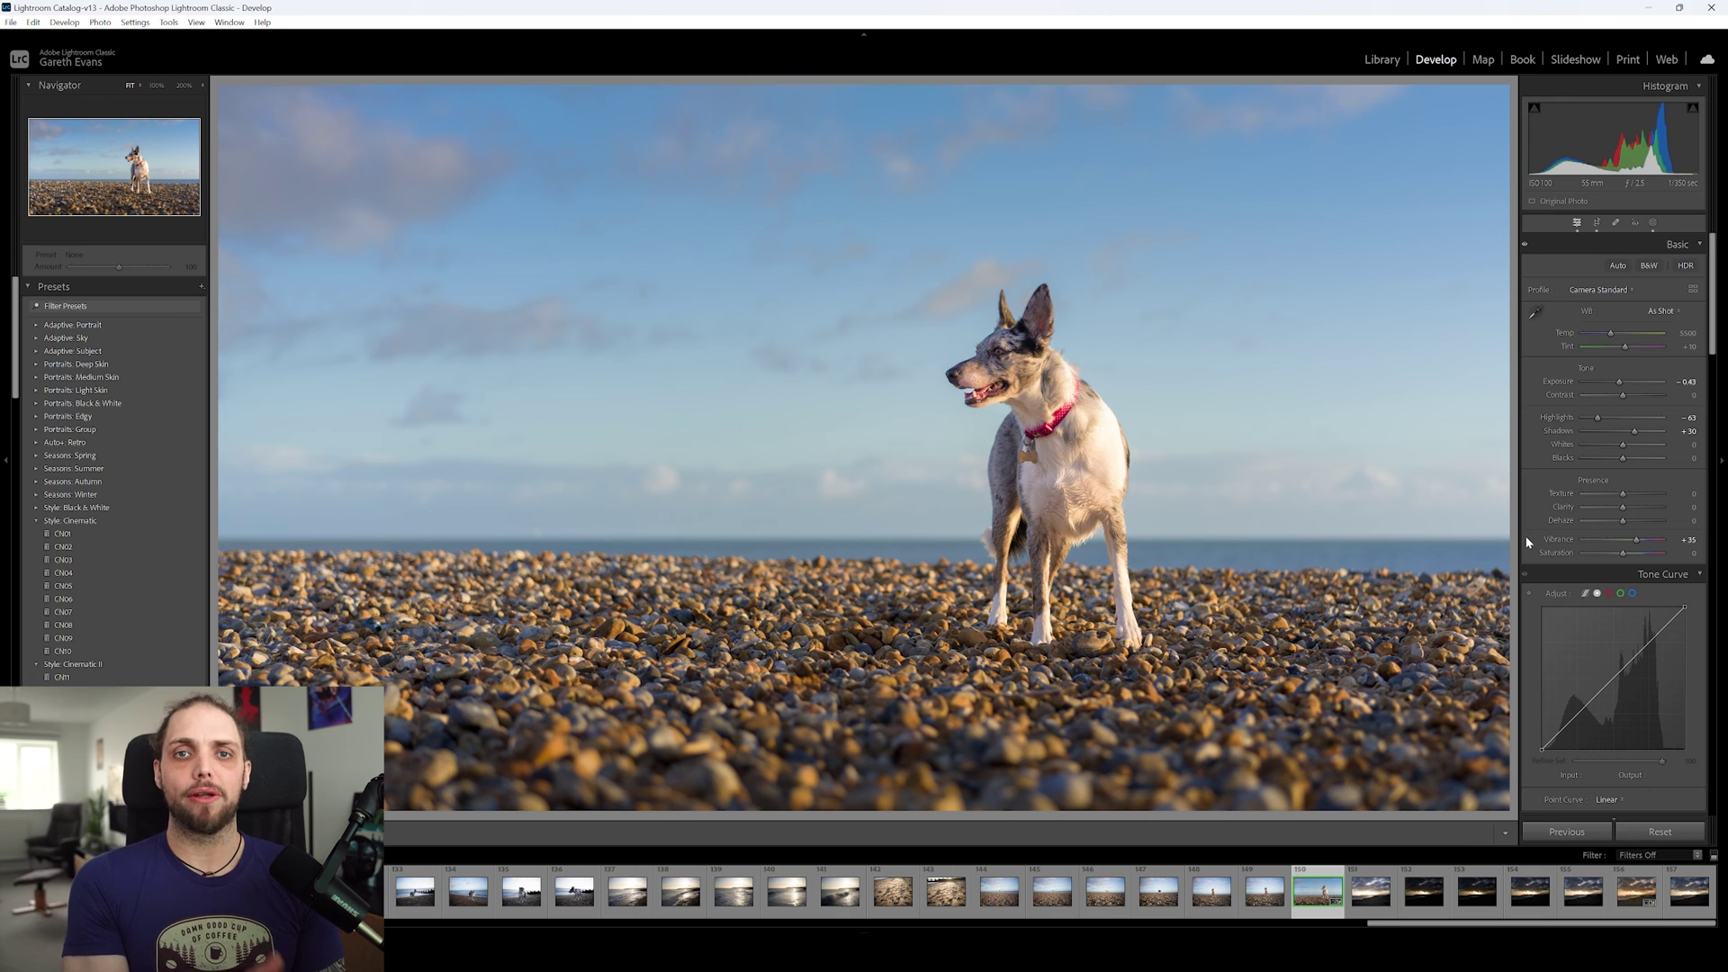
scroll(1535, 544, "down", 5)
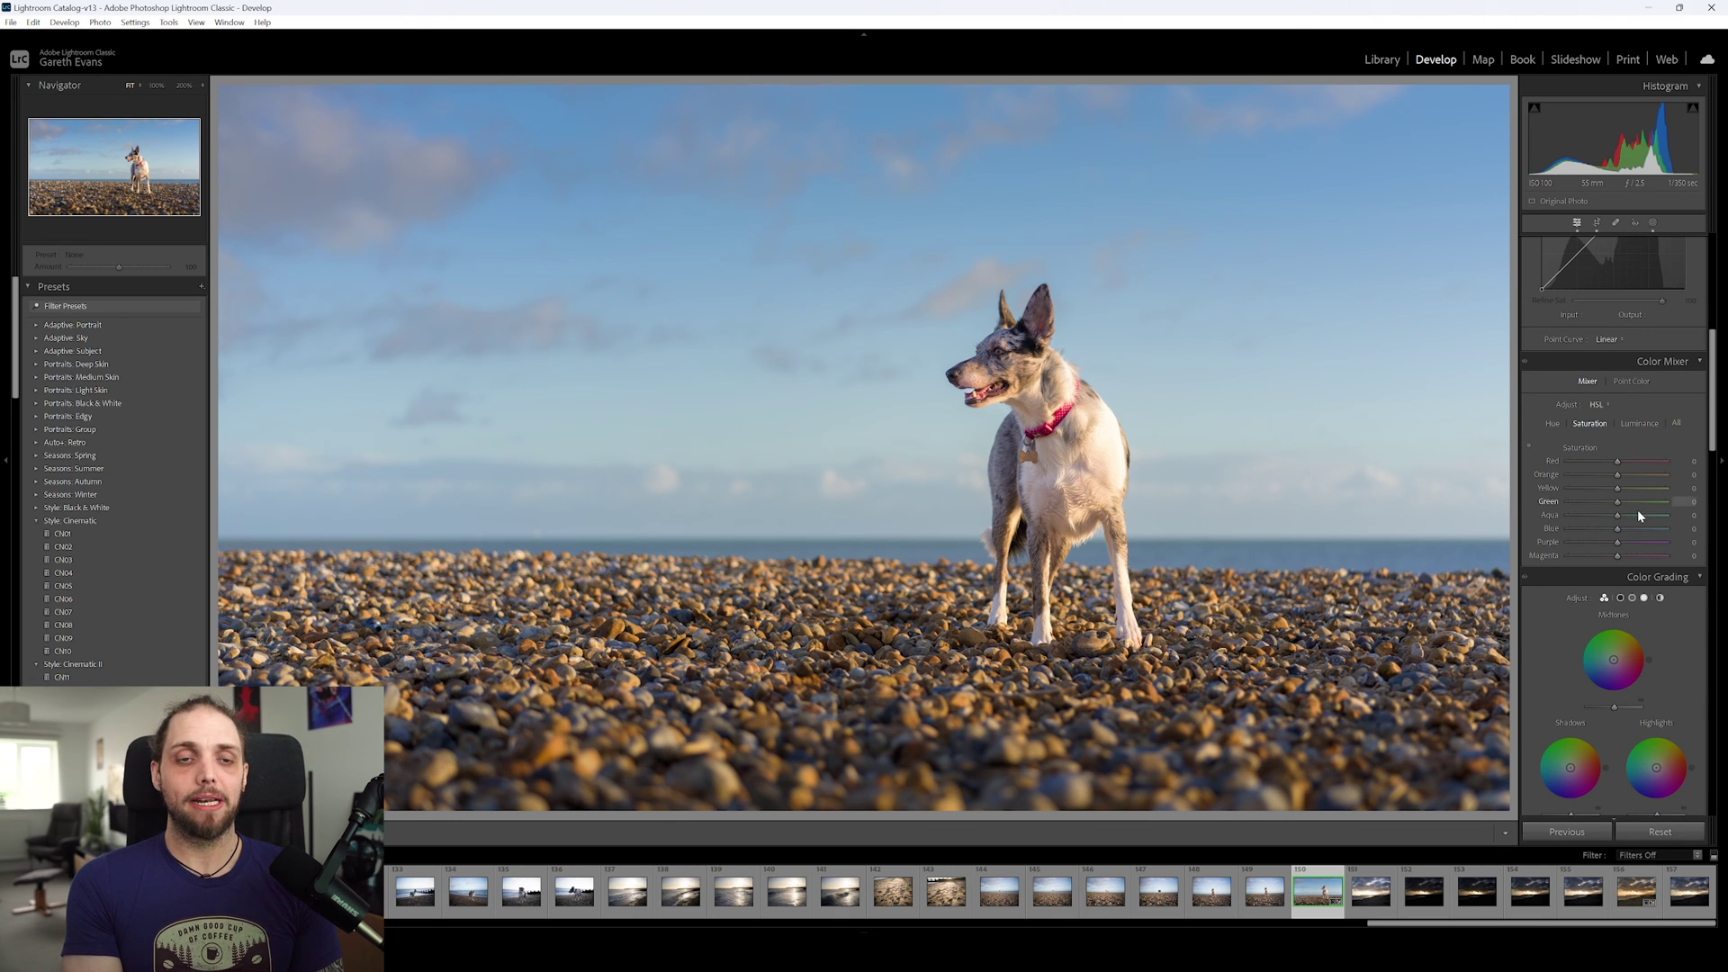
scroll(1626, 652, "down", 15)
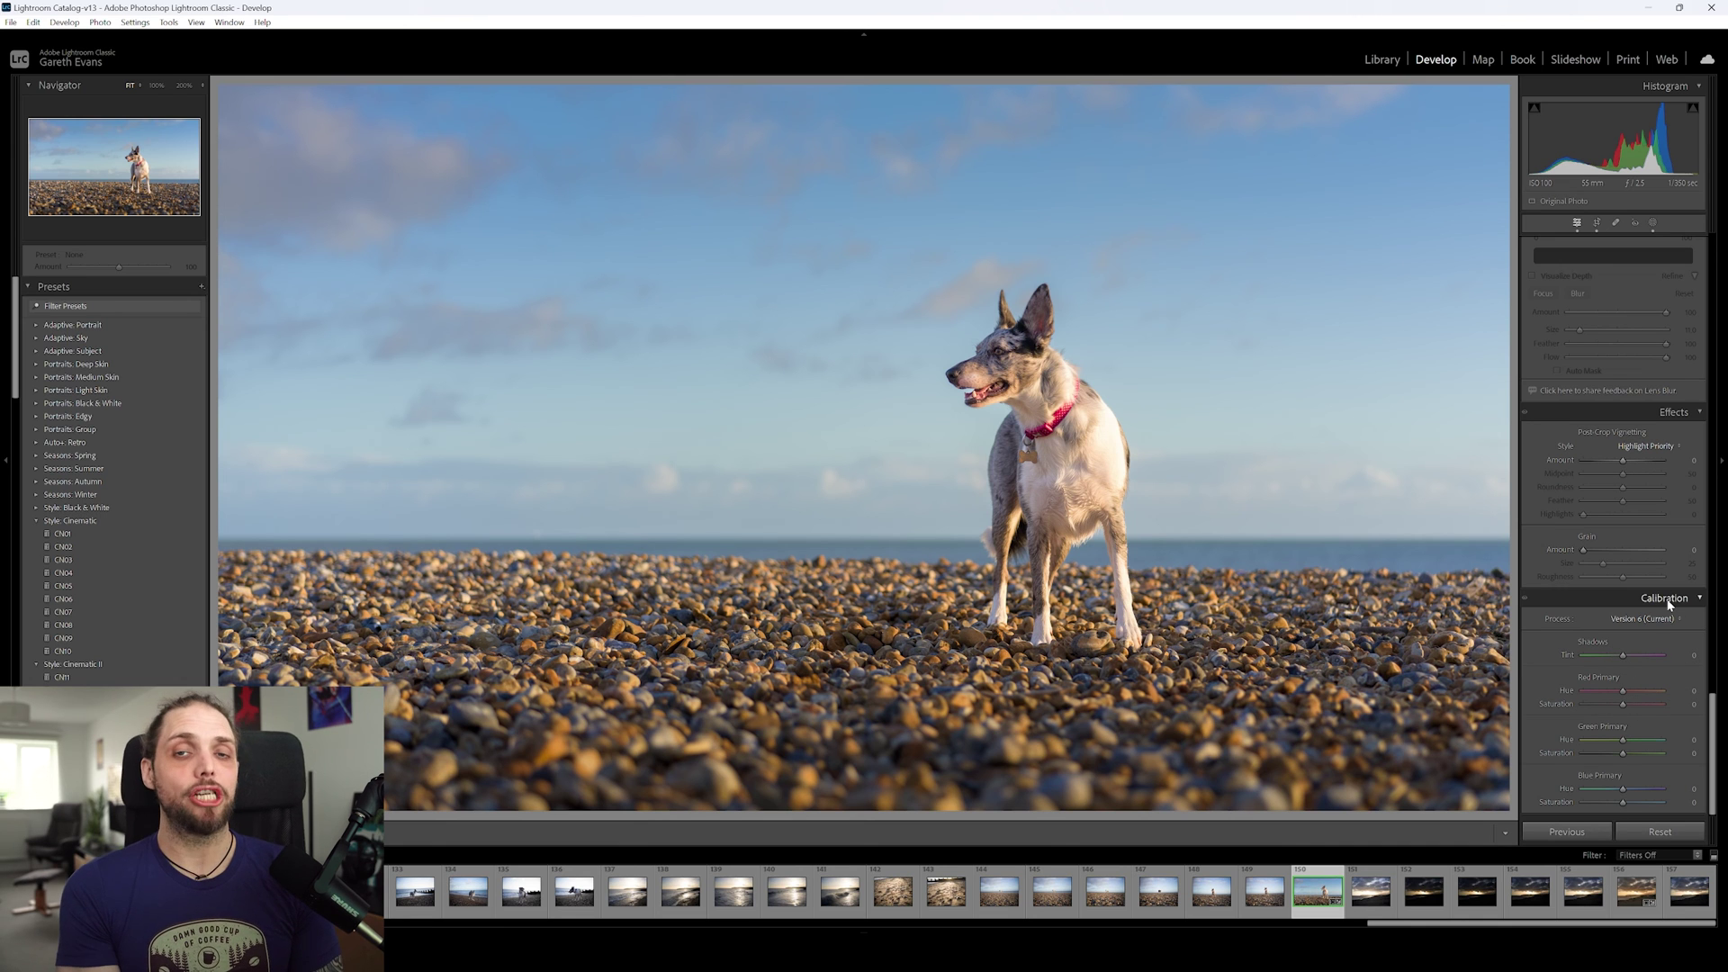
Try Saturation at about +35 on the rocky seascape photo, return it to 0, and try Vibrance at about +51 instead.
scroll(1620, 639, "up", 20)
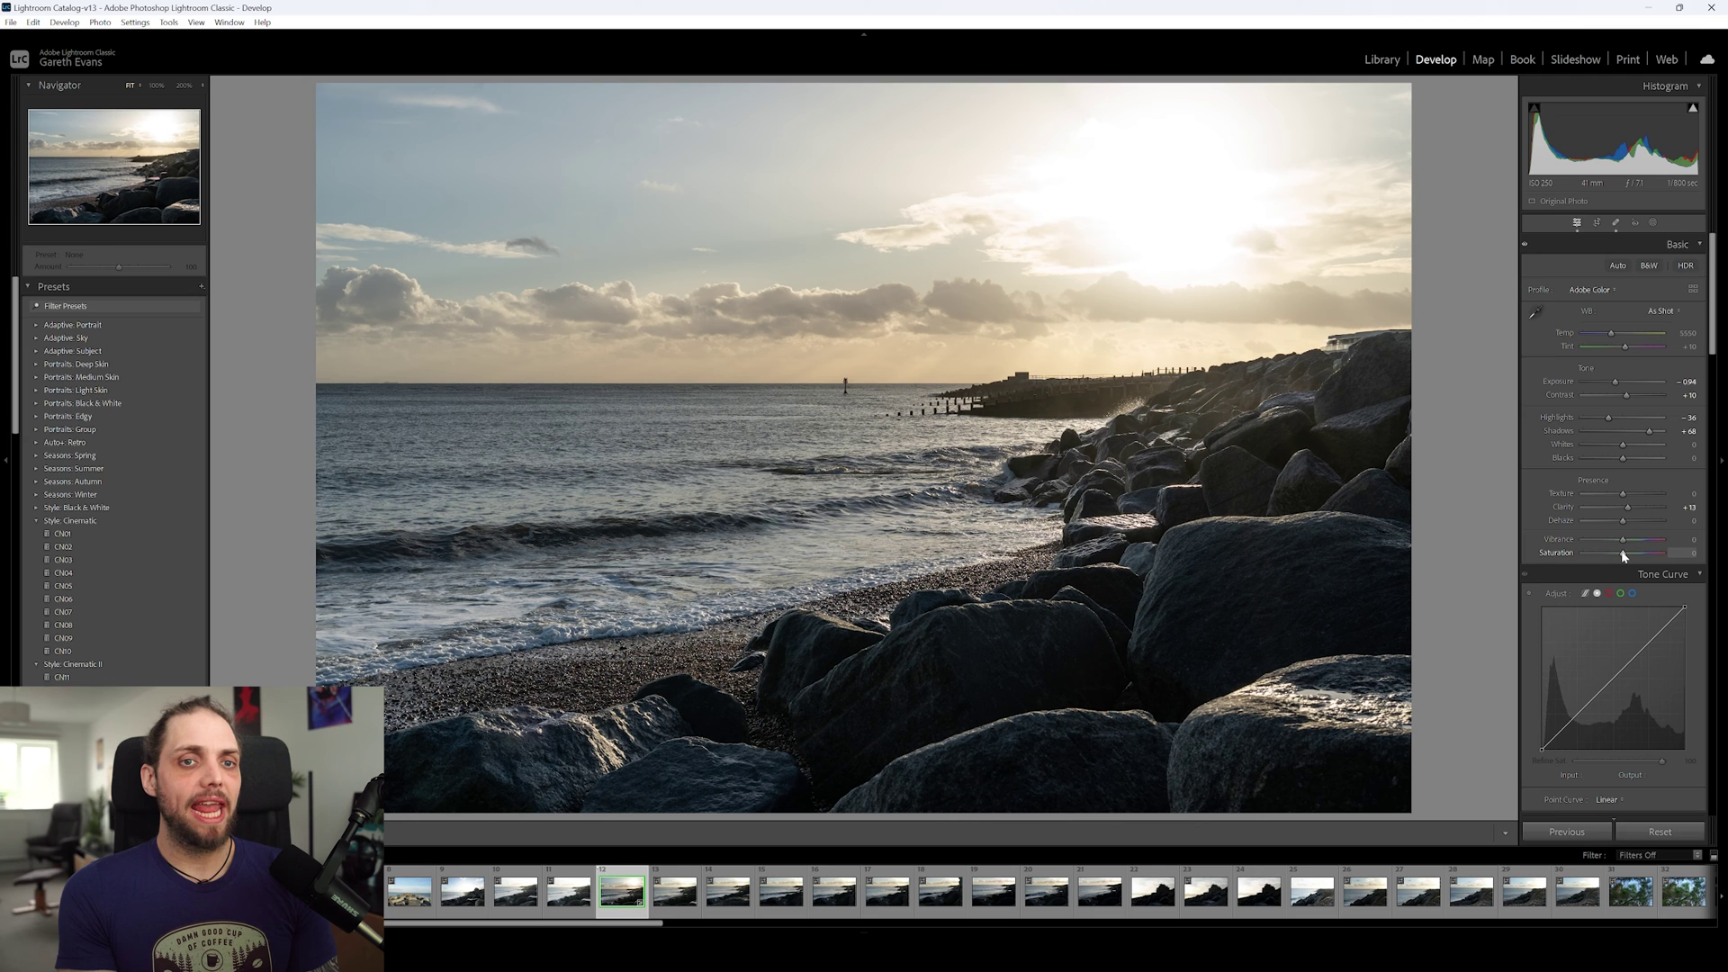
left_click_drag(1625, 553, 1632, 556)
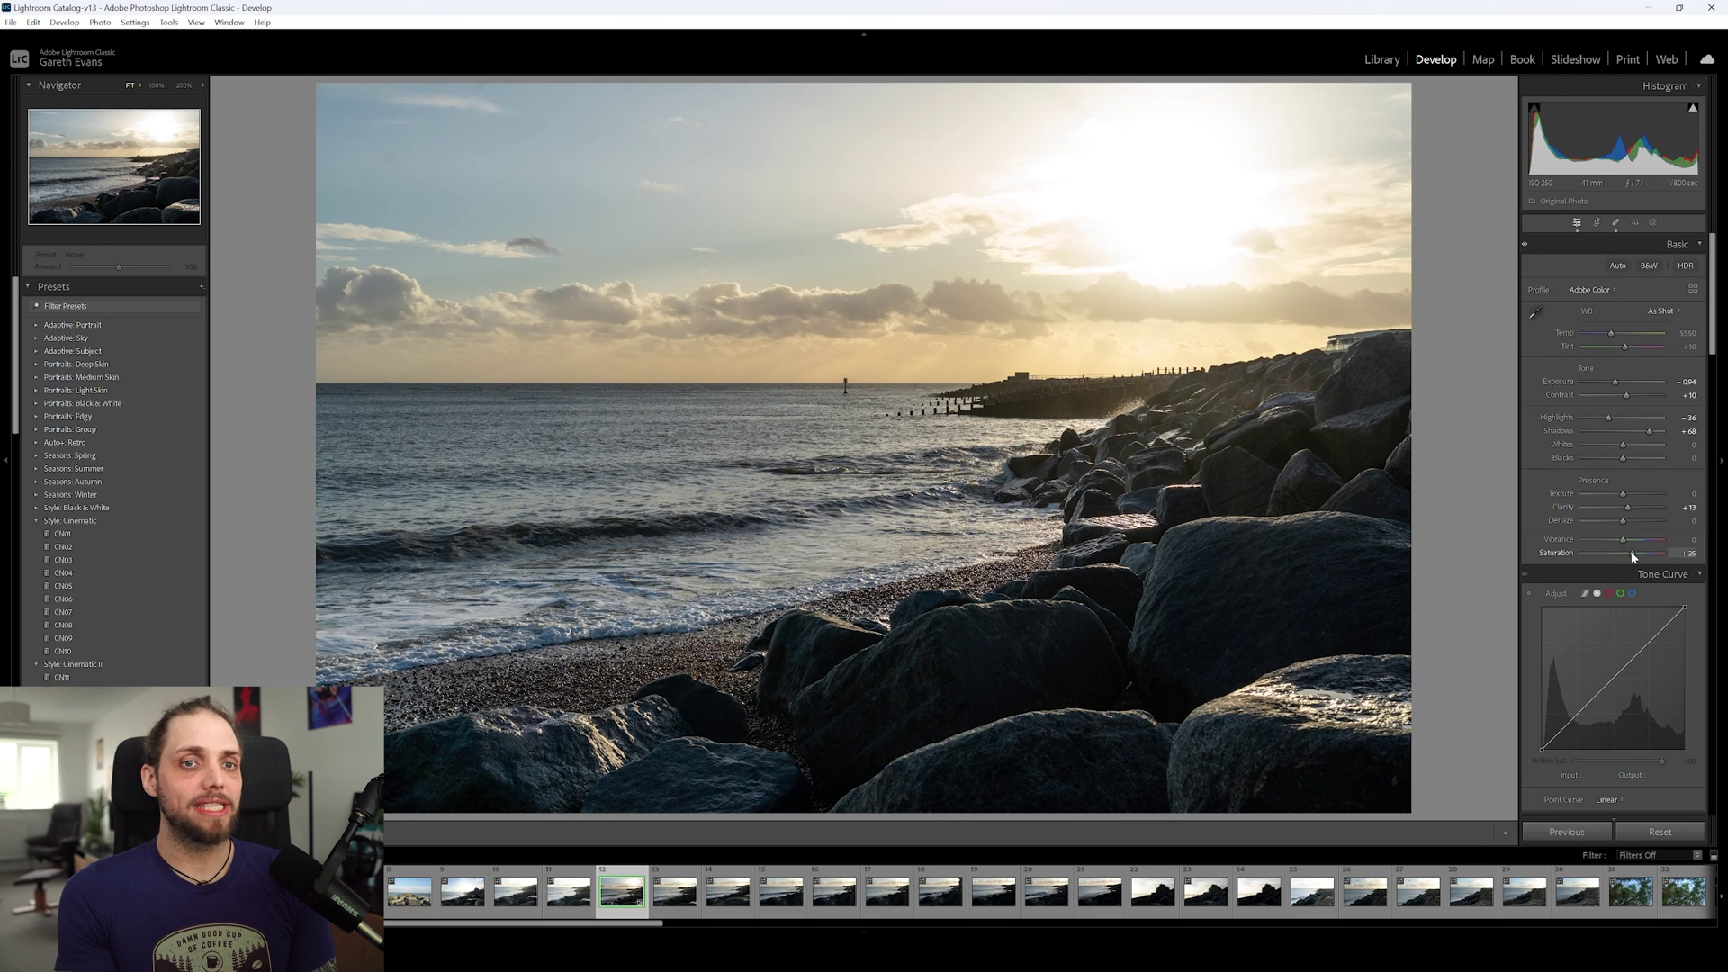
left_click_drag(1635, 553, 1631, 556)
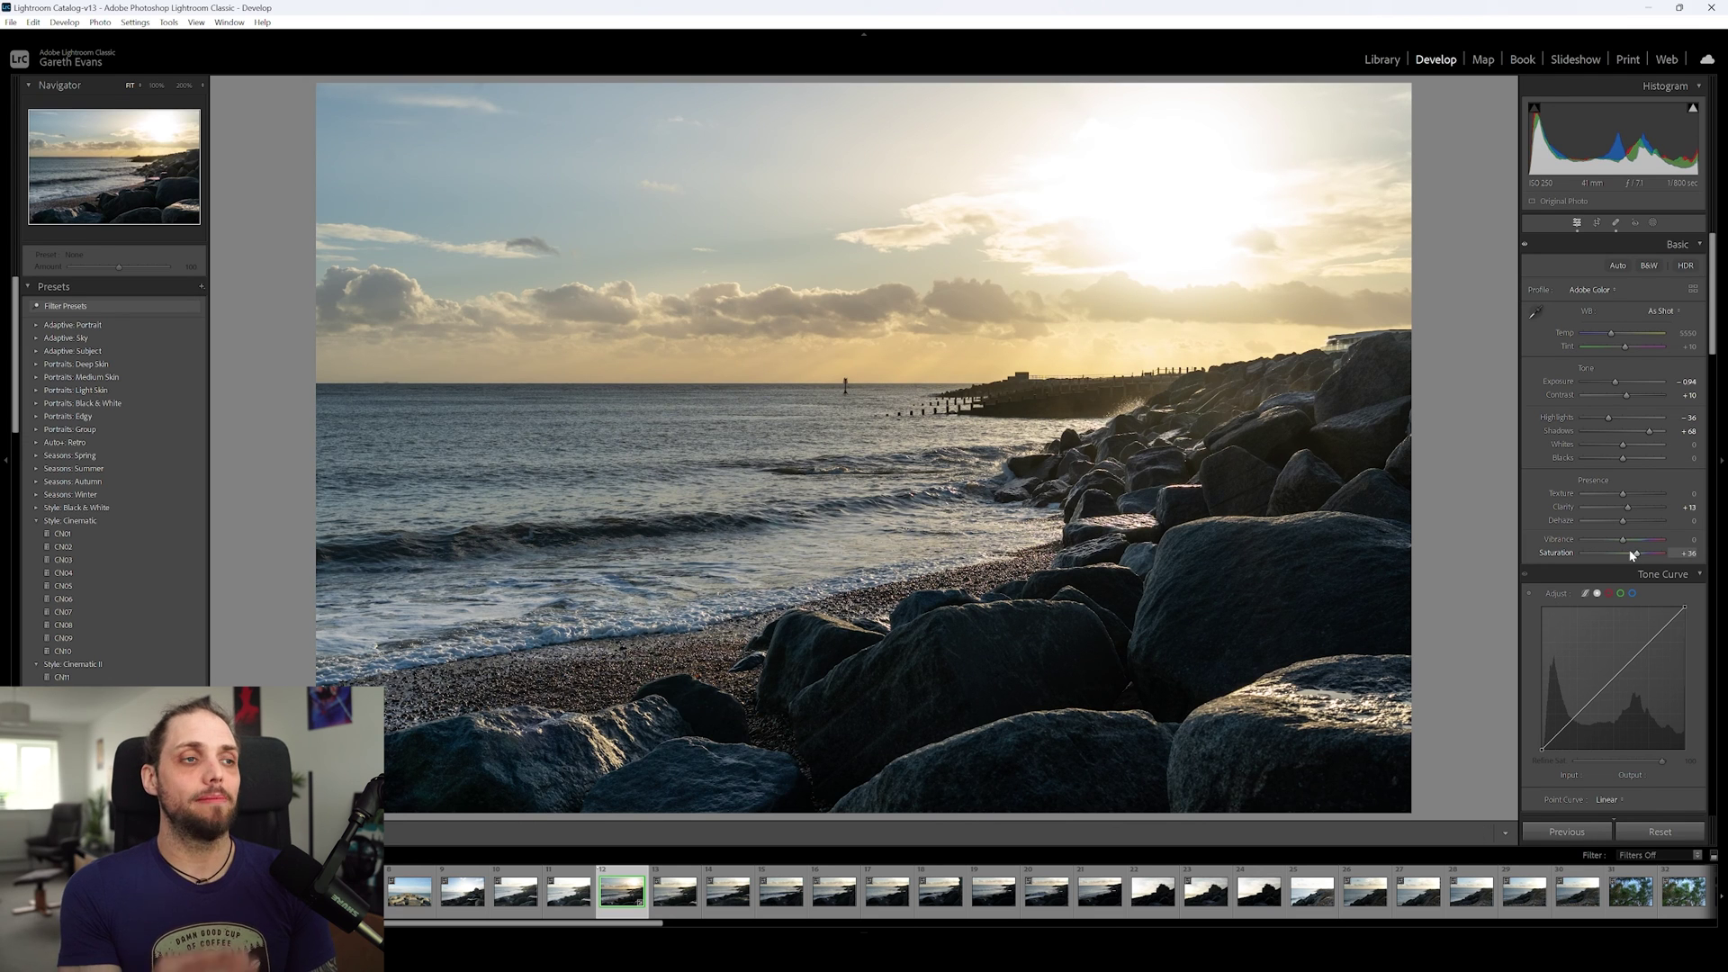
double_click(1633, 555)
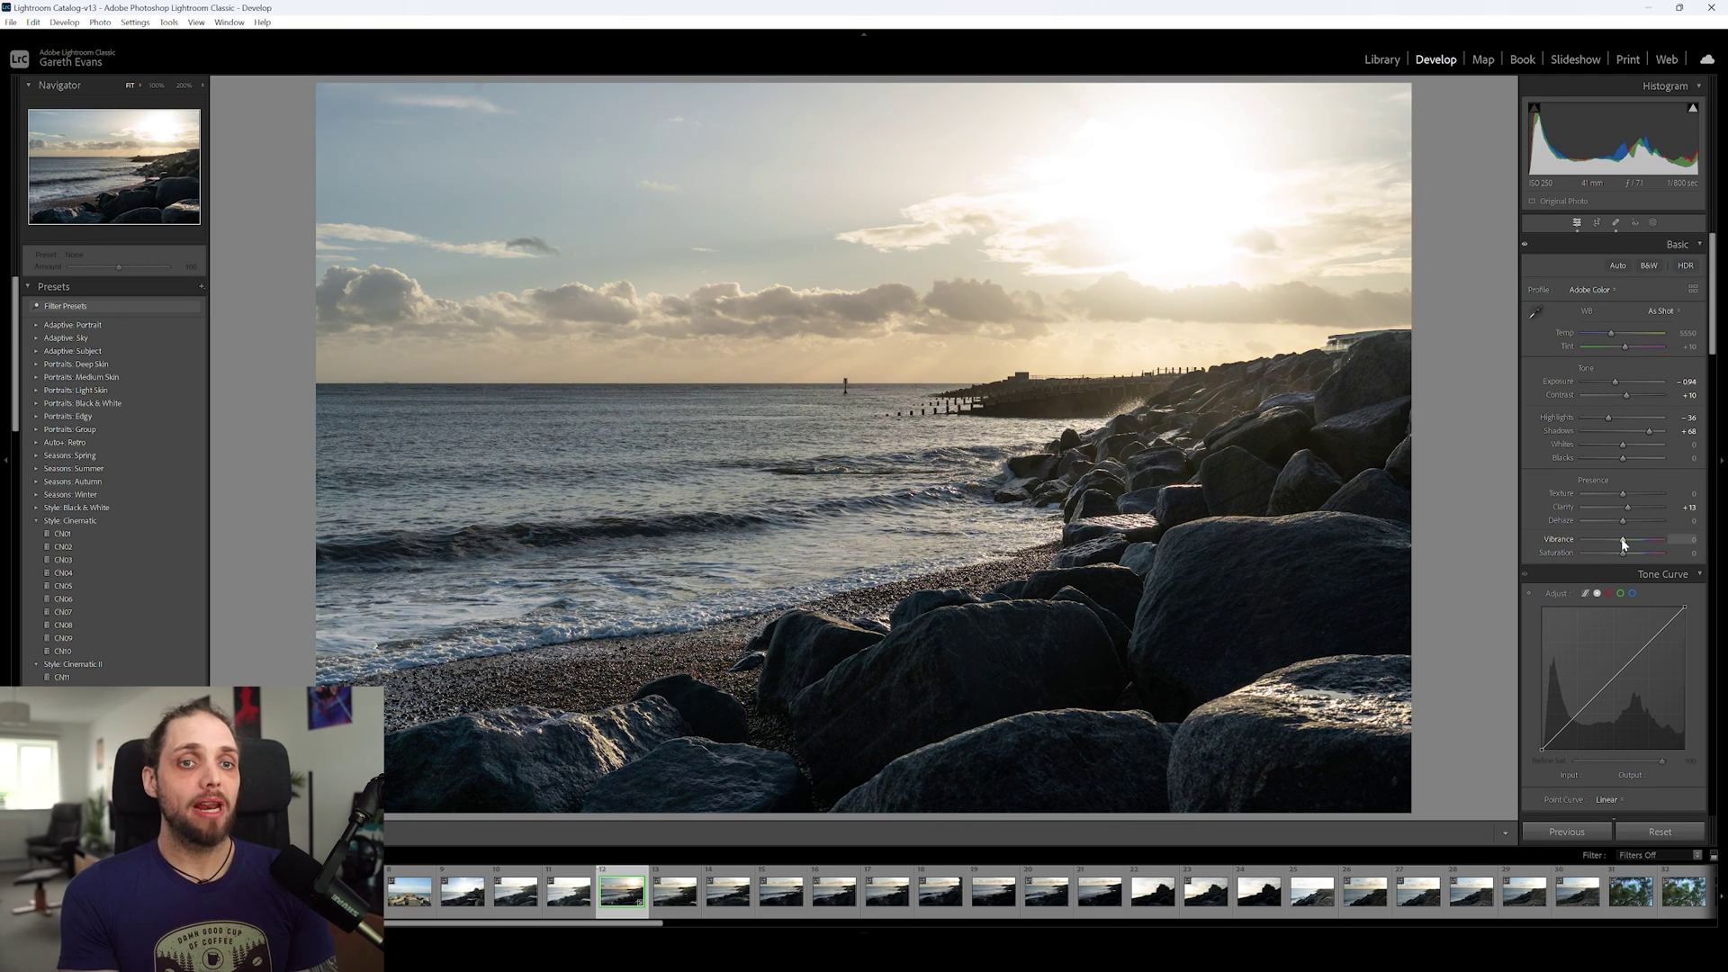
left_click_drag(1624, 540, 1640, 545)
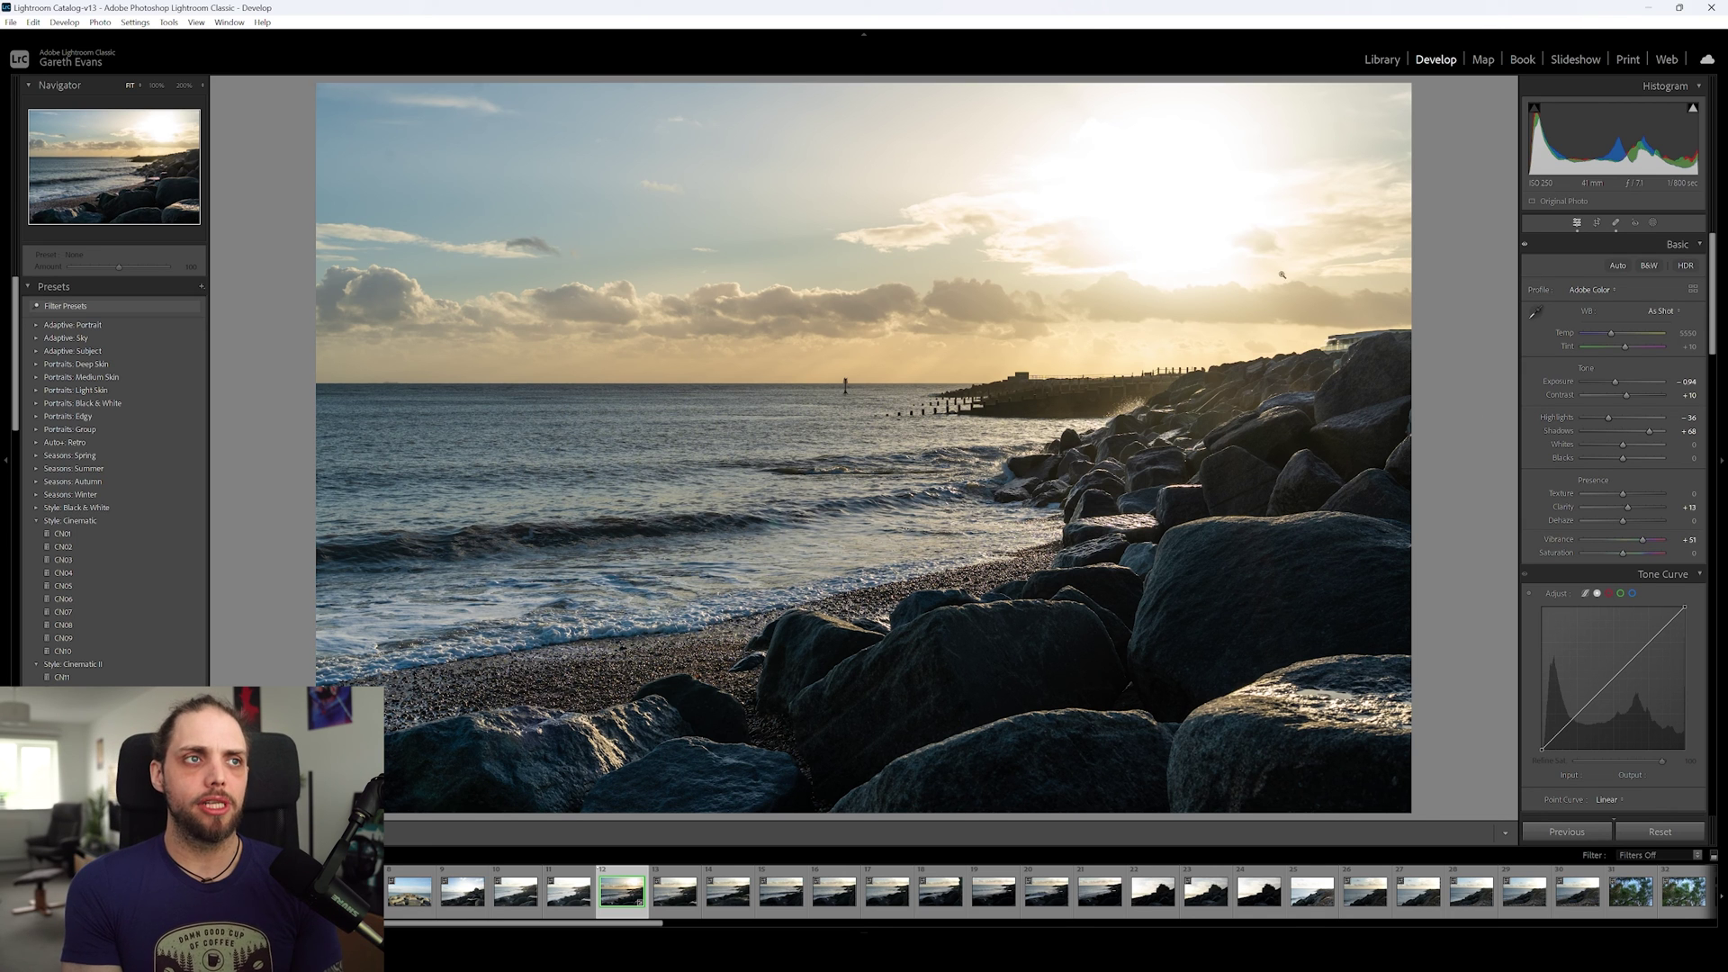
Compare again on the seascape: reset Vibrance, try Saturation at about +50, return it to 0, and set Vibrance to about +37.
double_click(1640, 538)
left_click_drag(1625, 553, 1644, 561)
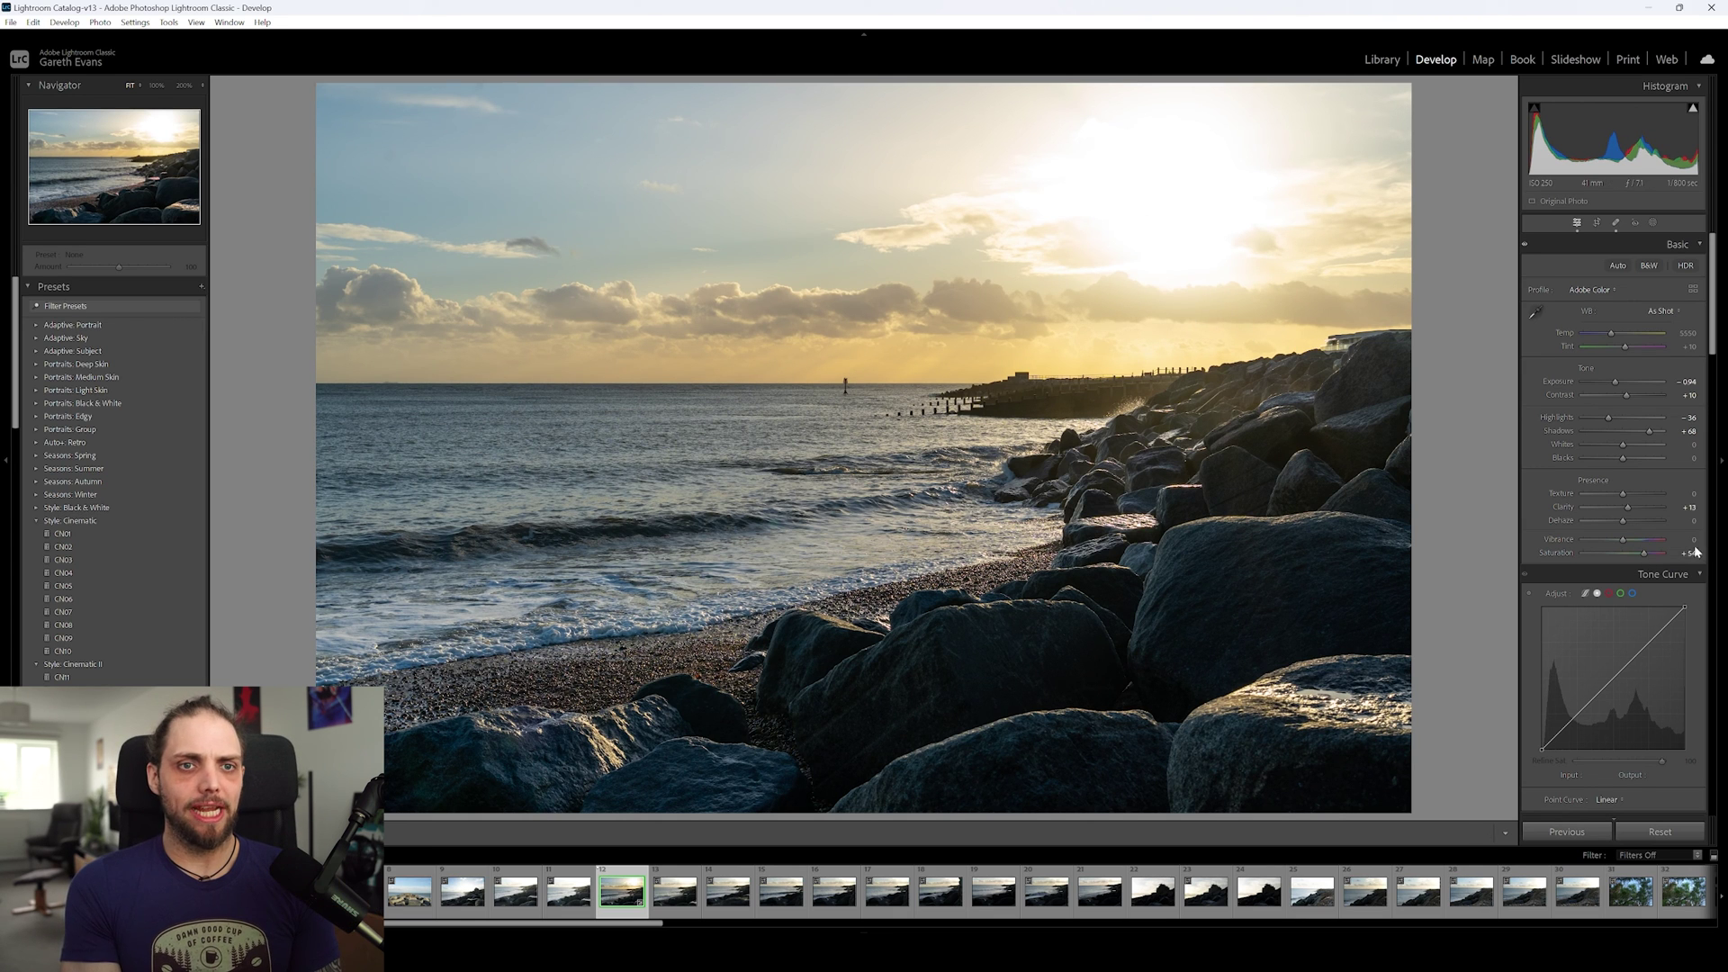
double_click(1644, 551)
left_click_drag(1623, 539, 1638, 544)
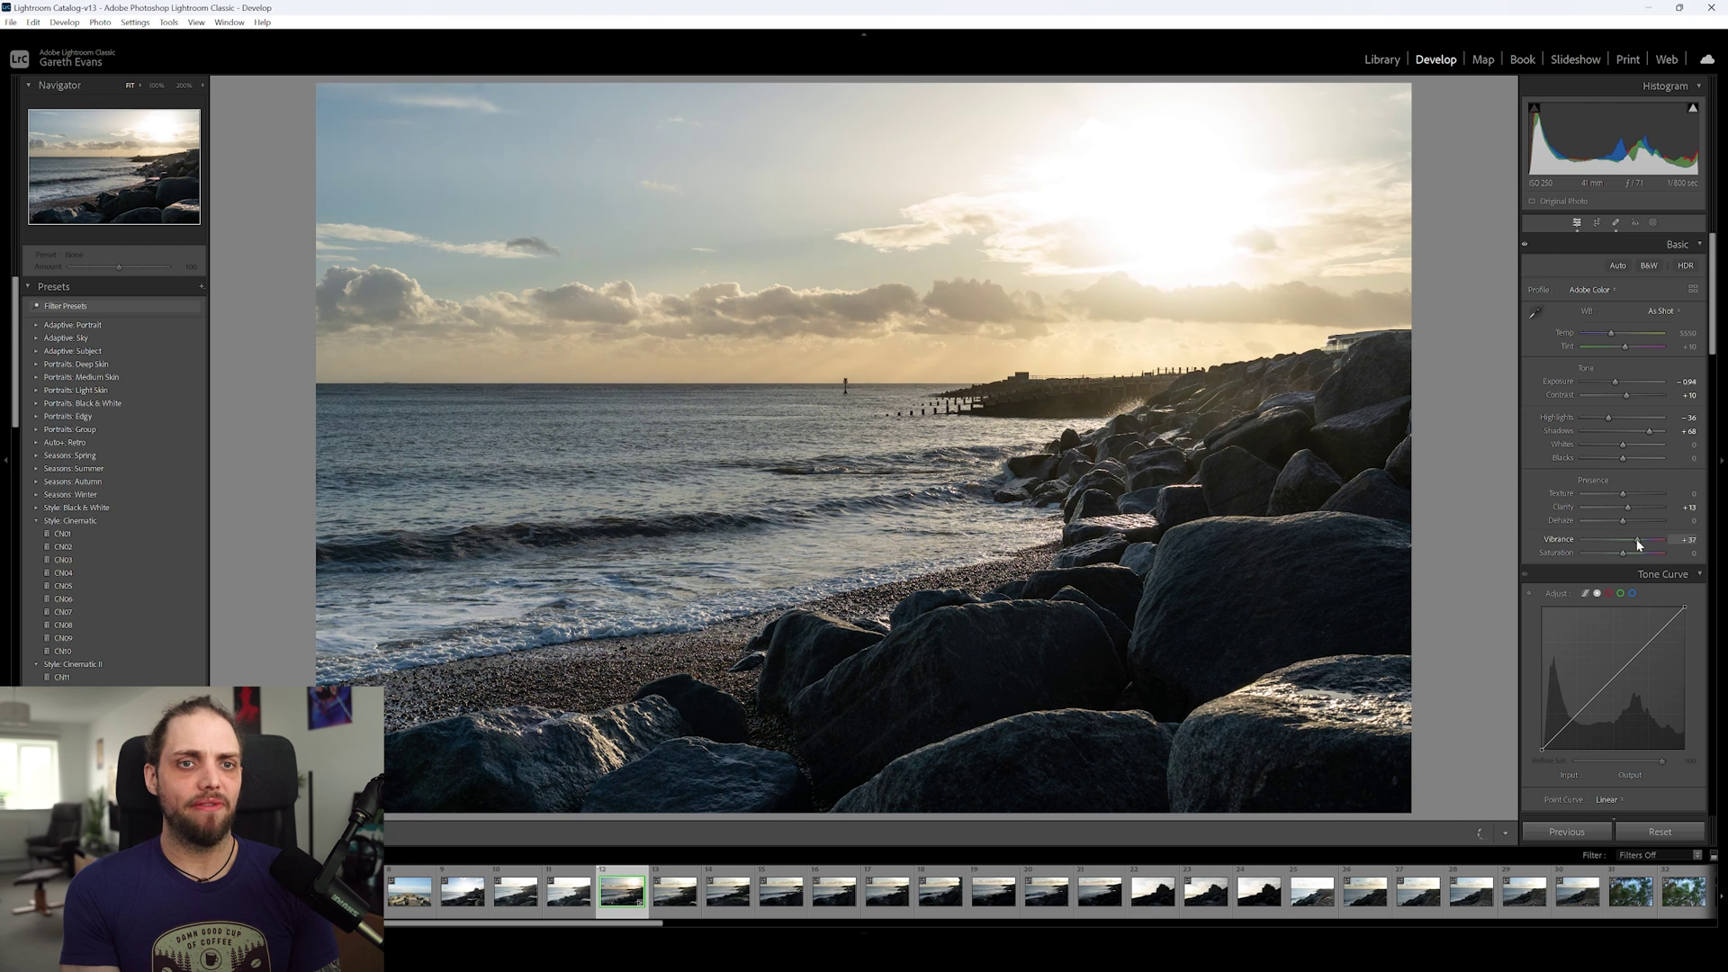